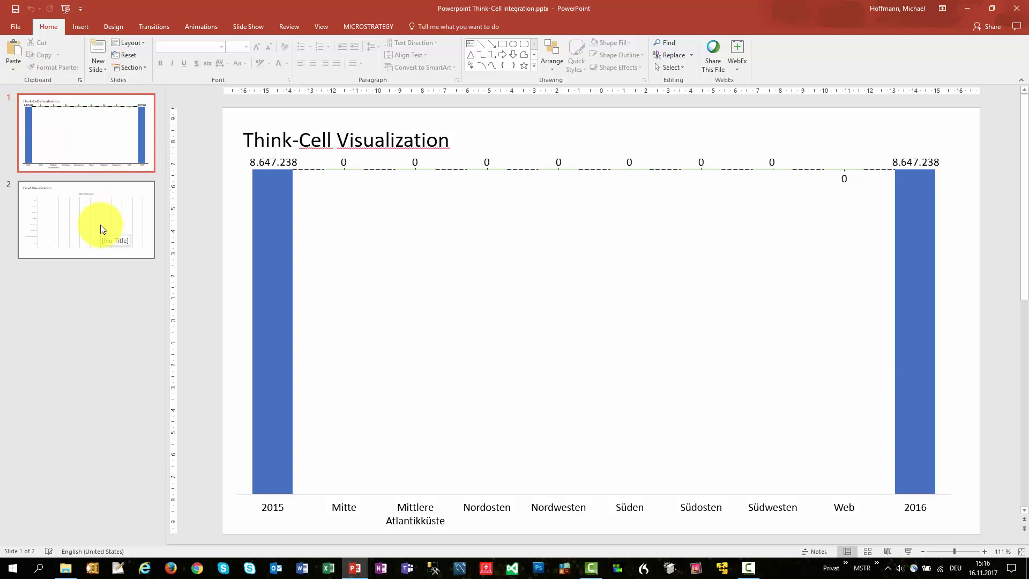
Look at the Excel Visualization and Think-Cell Visualization slides and close the presentation.
click(101, 229)
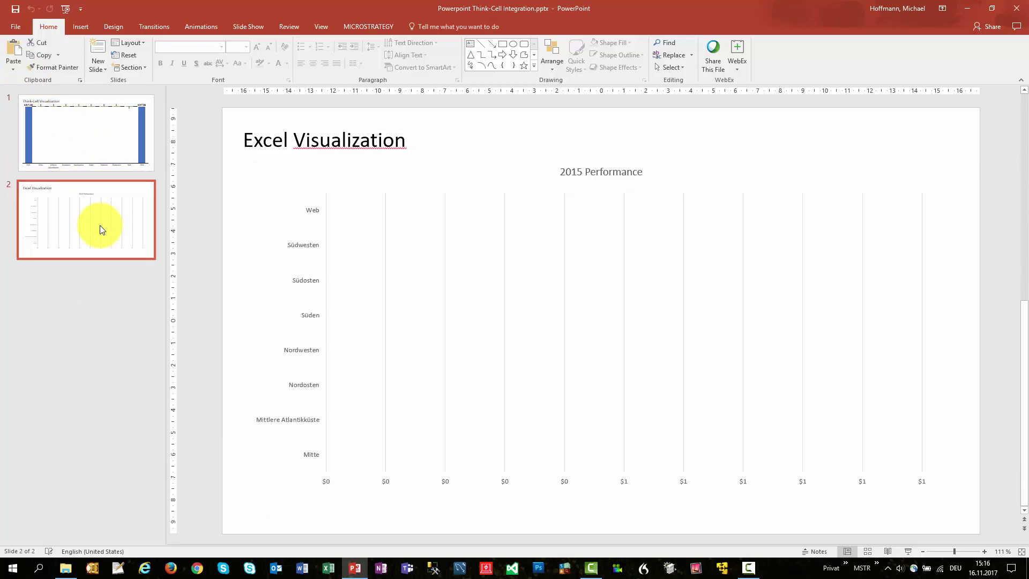
click(76, 123)
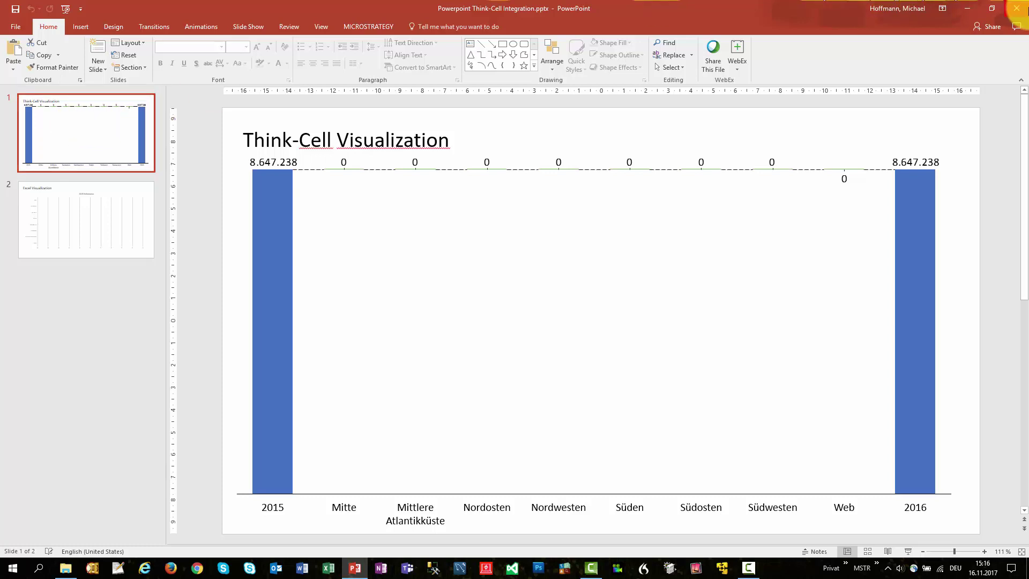
click(1016, 8)
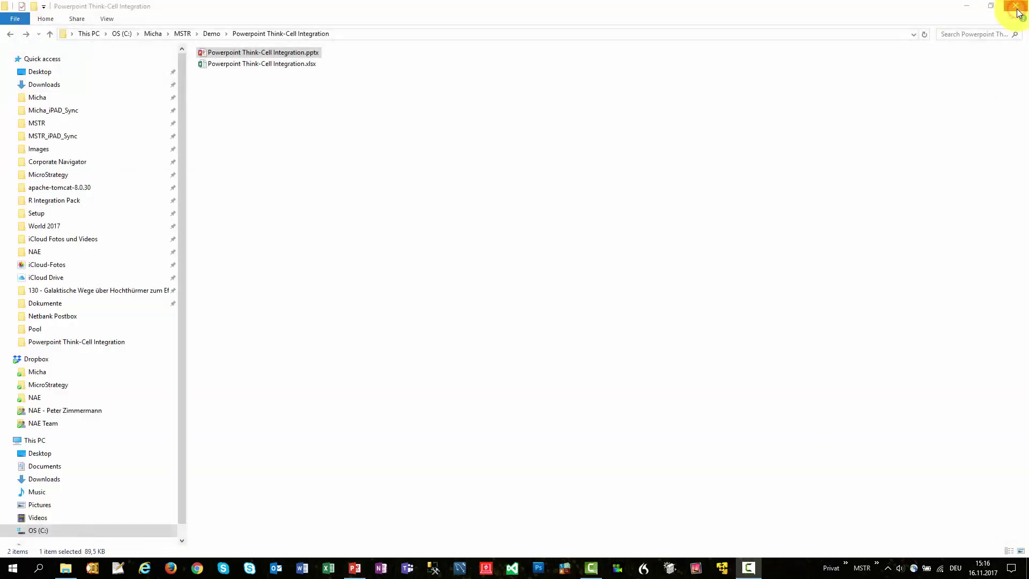
click(297, 149)
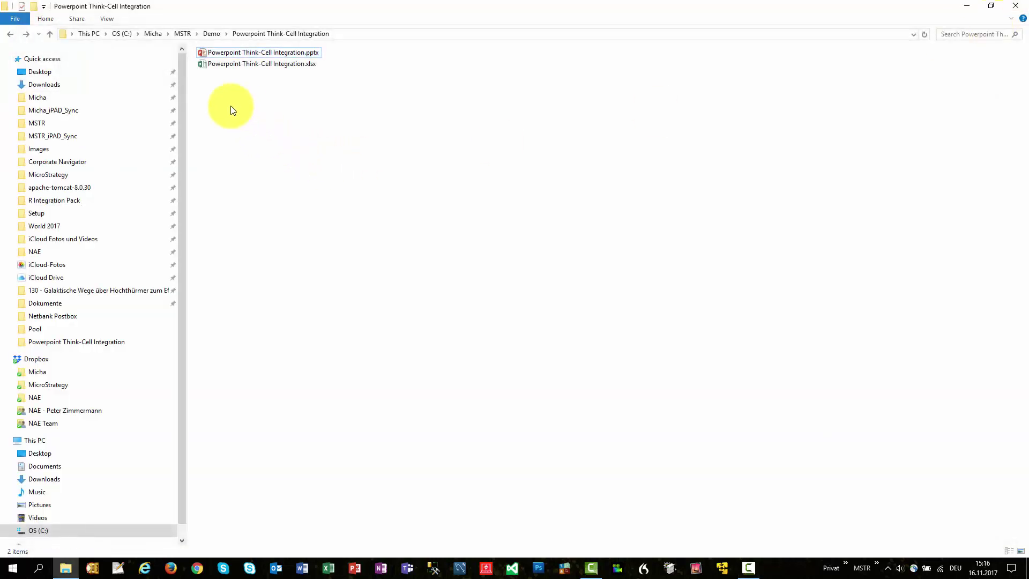
Open the workbook Powerpoint Think-Cell Integration.xlsx from the Powerpoint Think-Cell Integration folder.
click(224, 54)
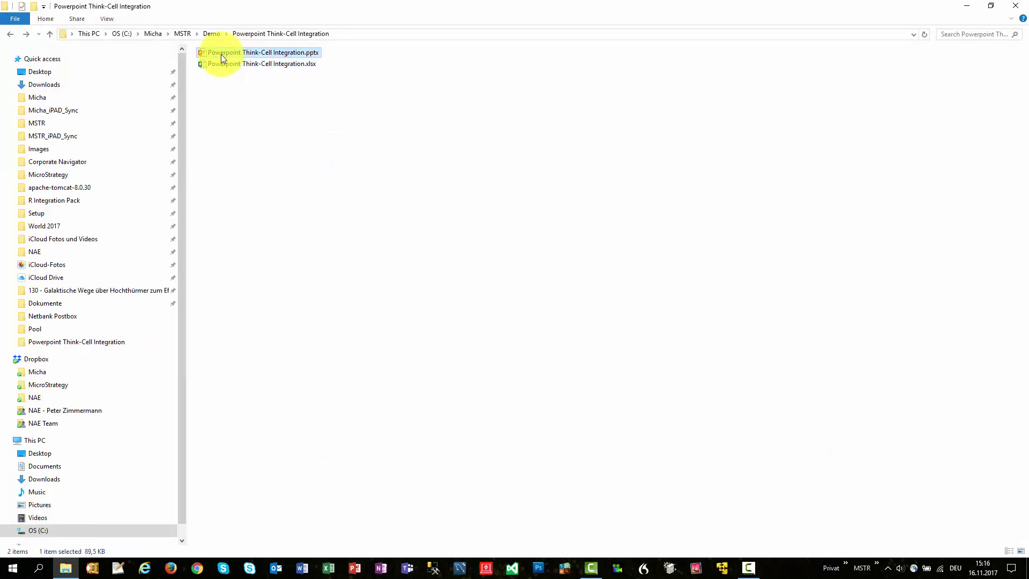
click(220, 67)
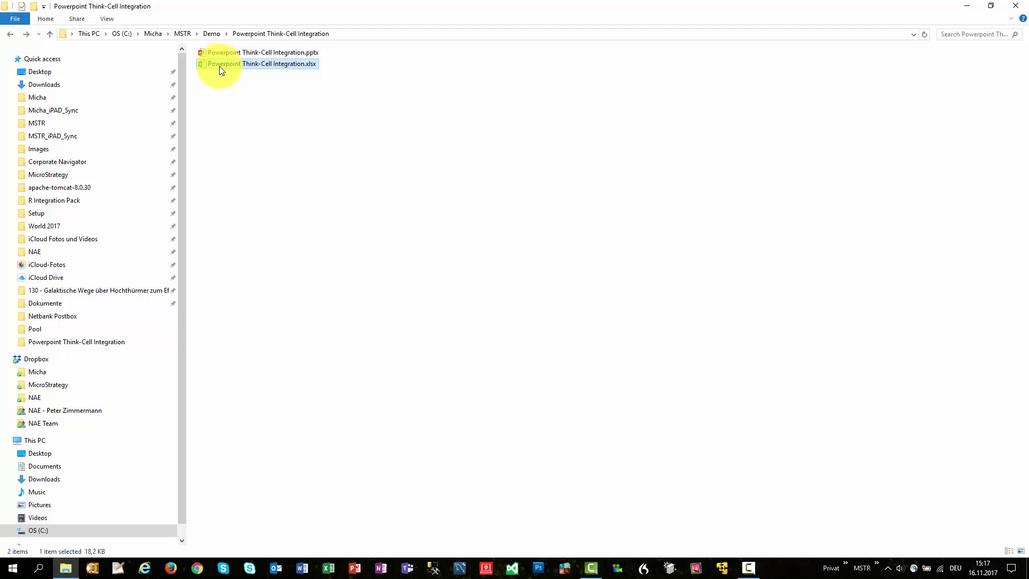
click(217, 62)
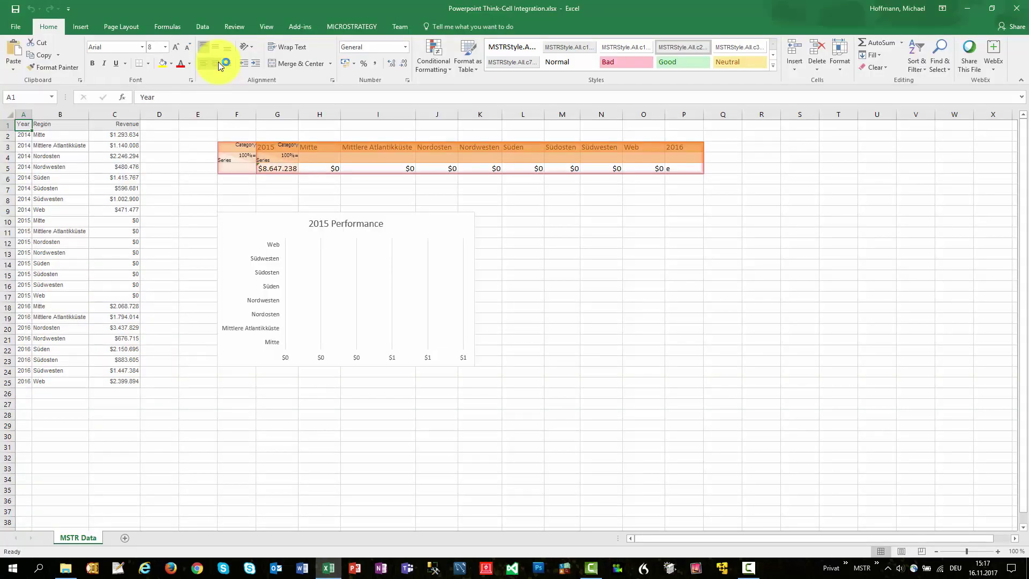
Examine the Year, Region and Revenue data, the 2015 Performance chart and the think-cell link range F3:P5.
click(24, 126)
drag(24, 126, 106, 385)
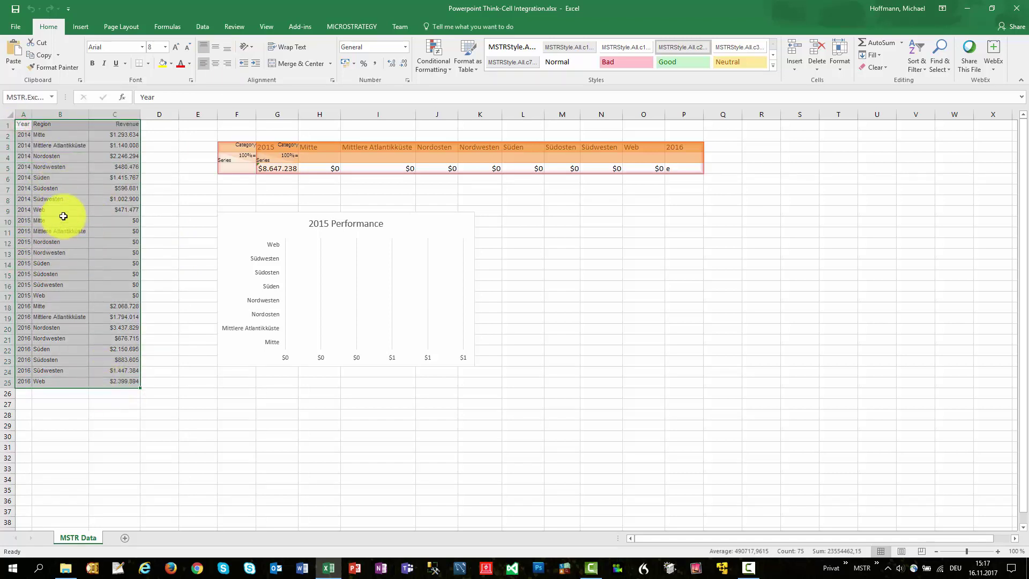
click(385, 268)
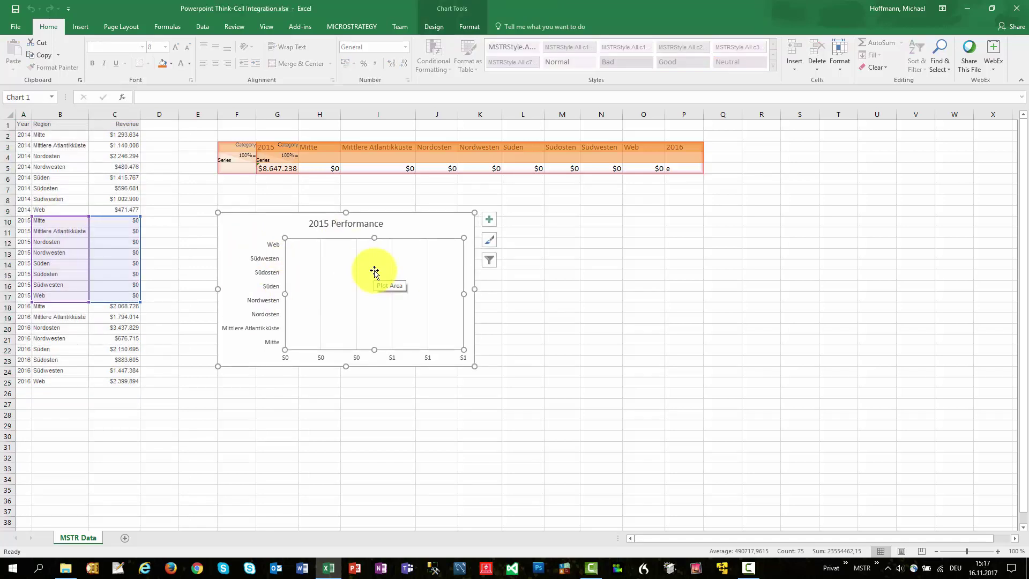
drag(236, 151, 683, 172)
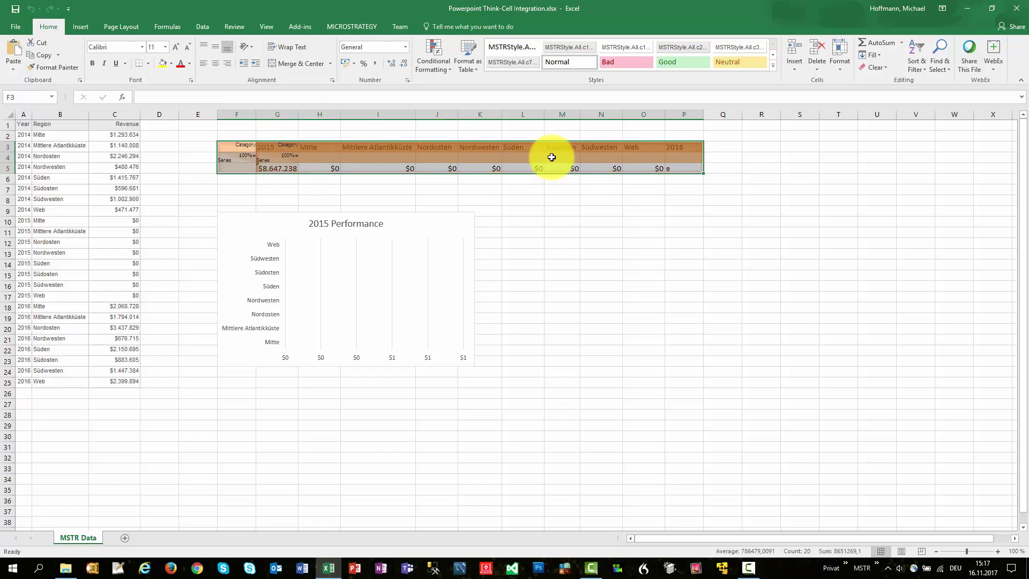
click(23, 125)
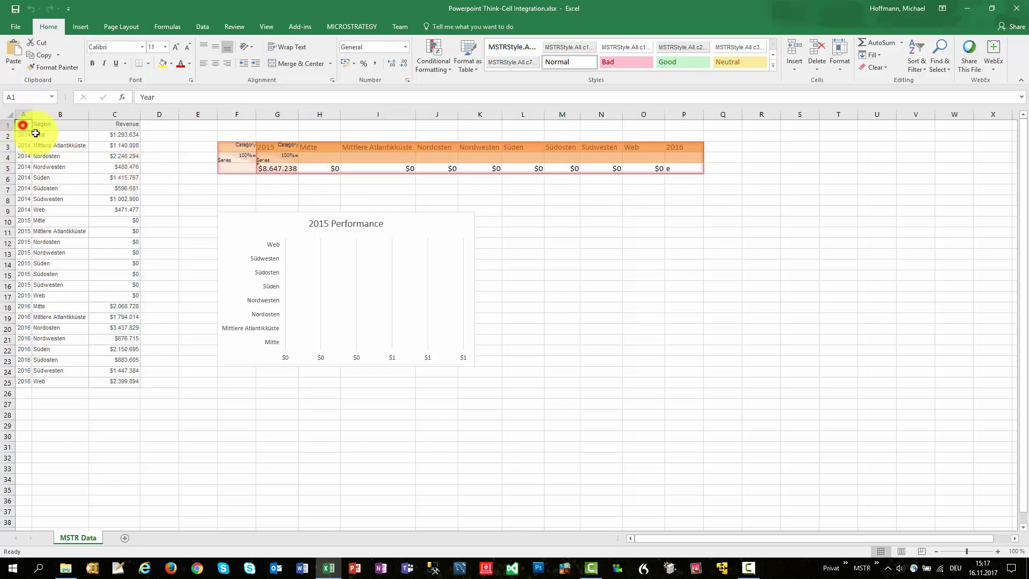
drag(36, 133, 126, 381)
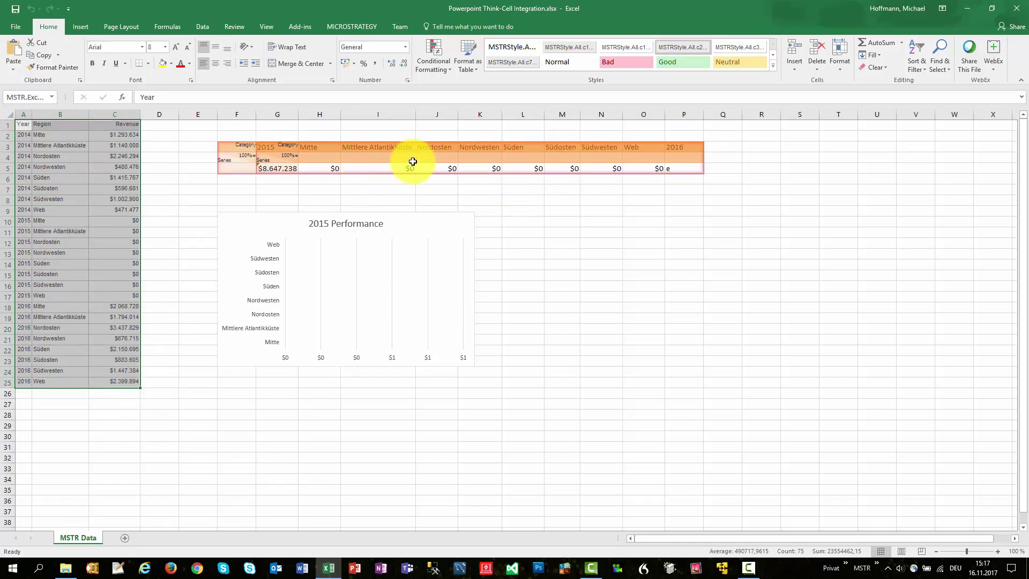
click(41, 145)
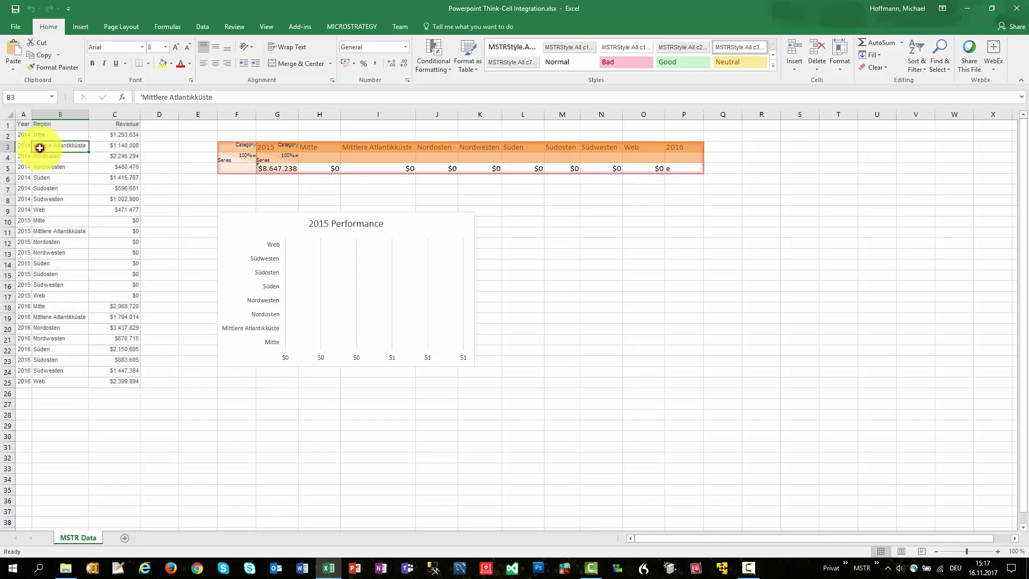
Refresh the MicroStrategy report data starting at cell A1, accepting the prefilled login to project Demo.
click(19, 124)
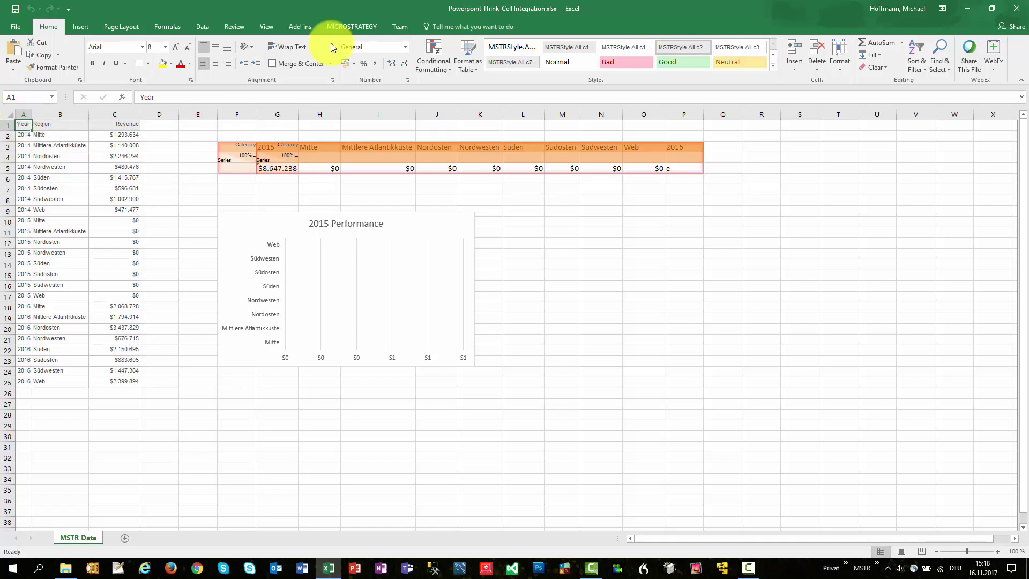
click(342, 29)
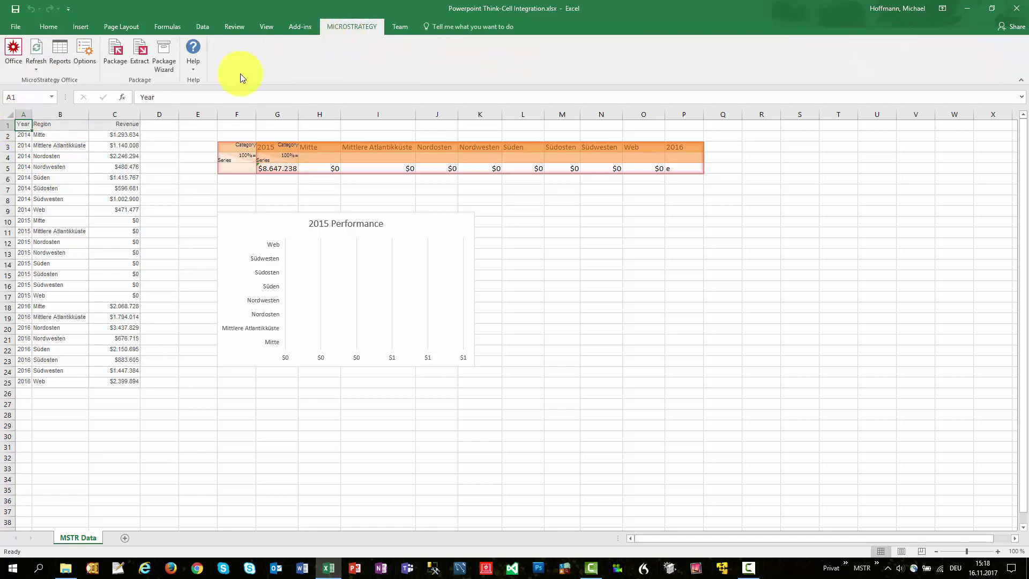
click(40, 48)
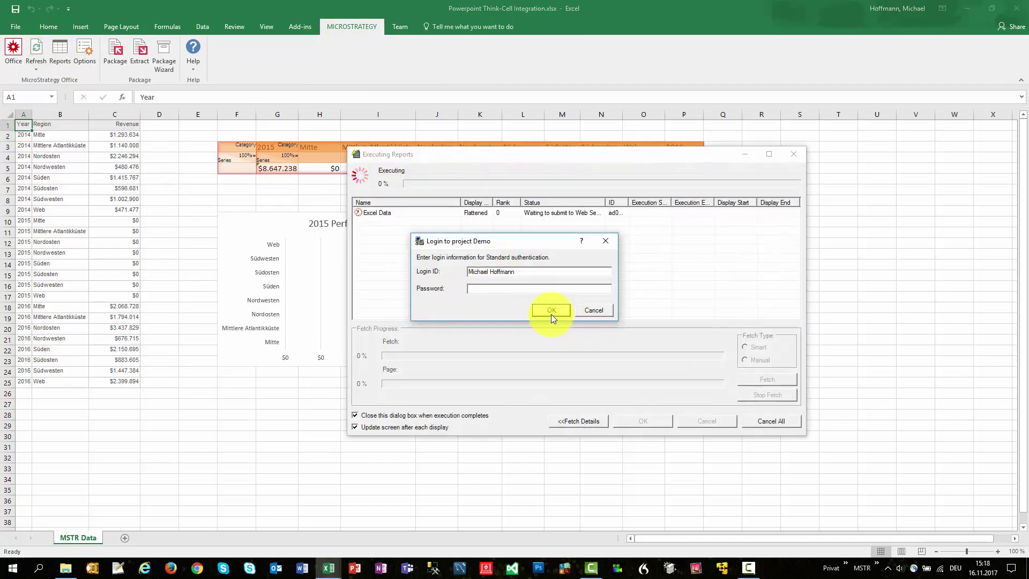
click(552, 314)
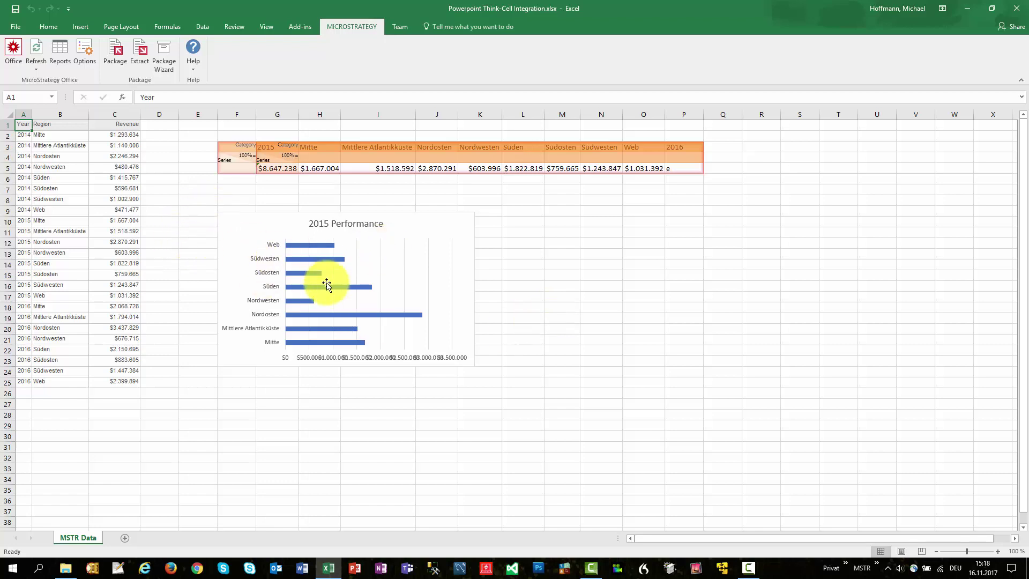
Check the refreshed 2015 Performance chart and the values in the think-cell link range F3:P5.
click(392, 260)
click(524, 294)
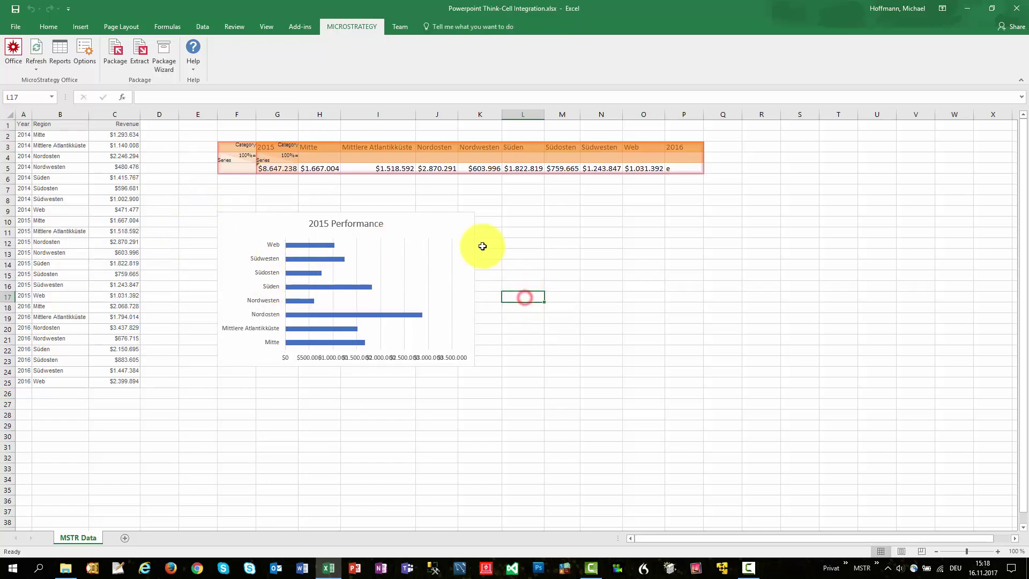
click(458, 228)
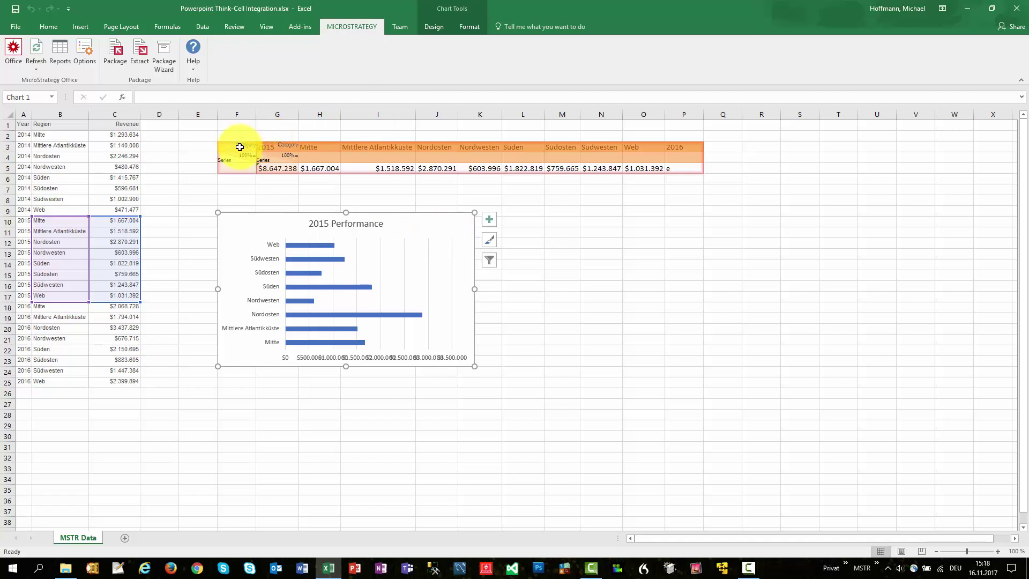
drag(239, 147, 680, 172)
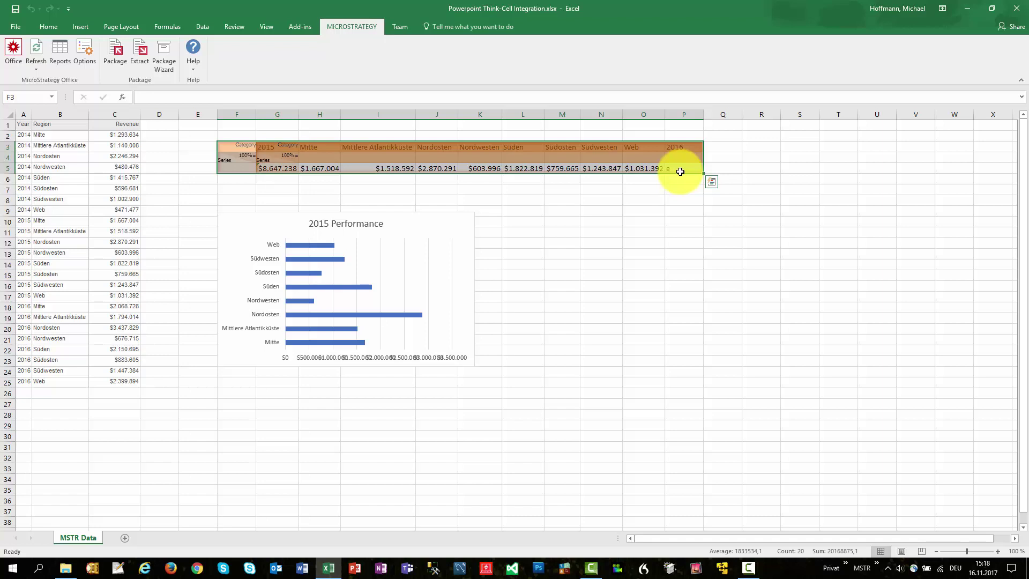
click(569, 210)
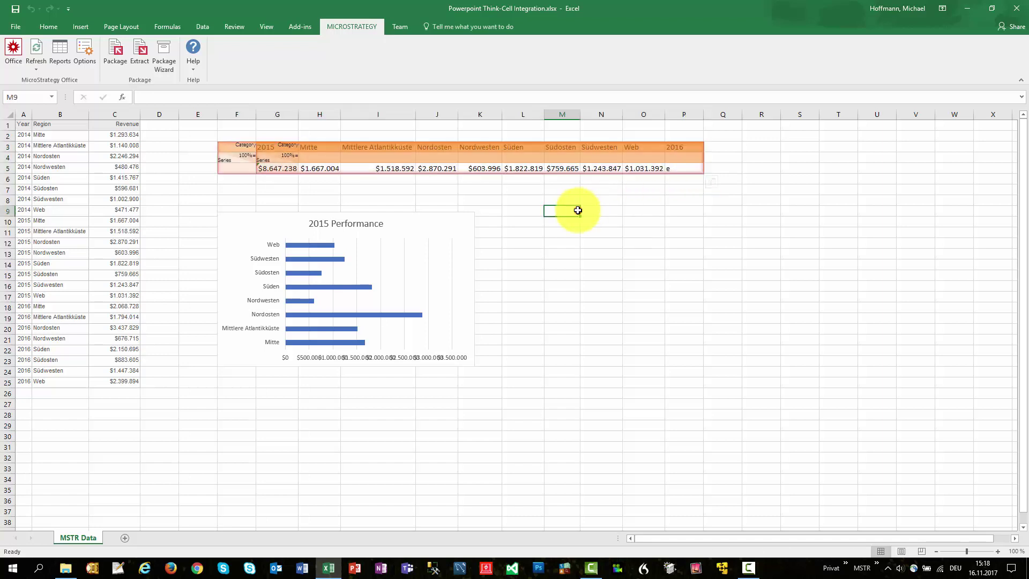
click(368, 292)
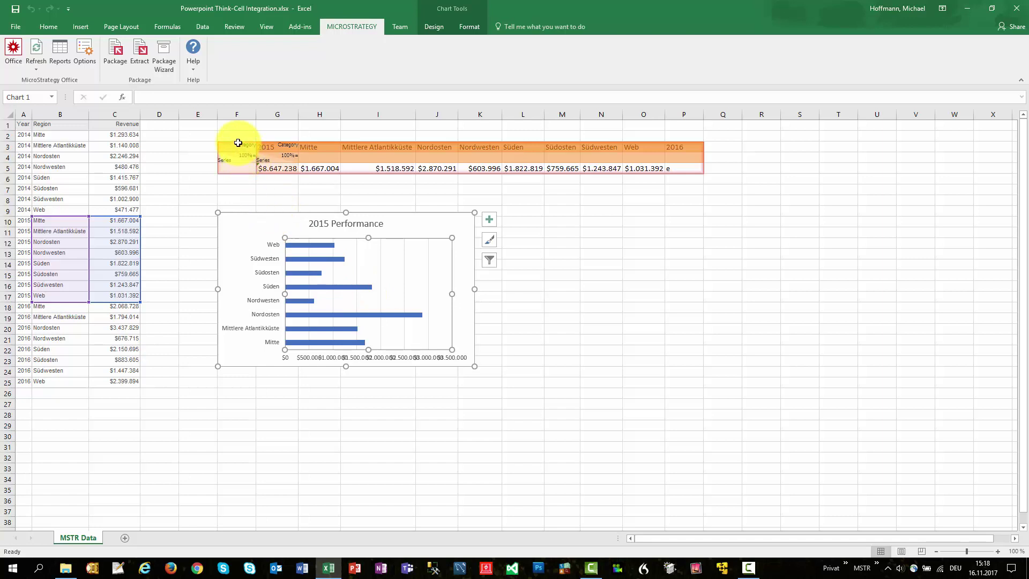
drag(237, 145, 685, 167)
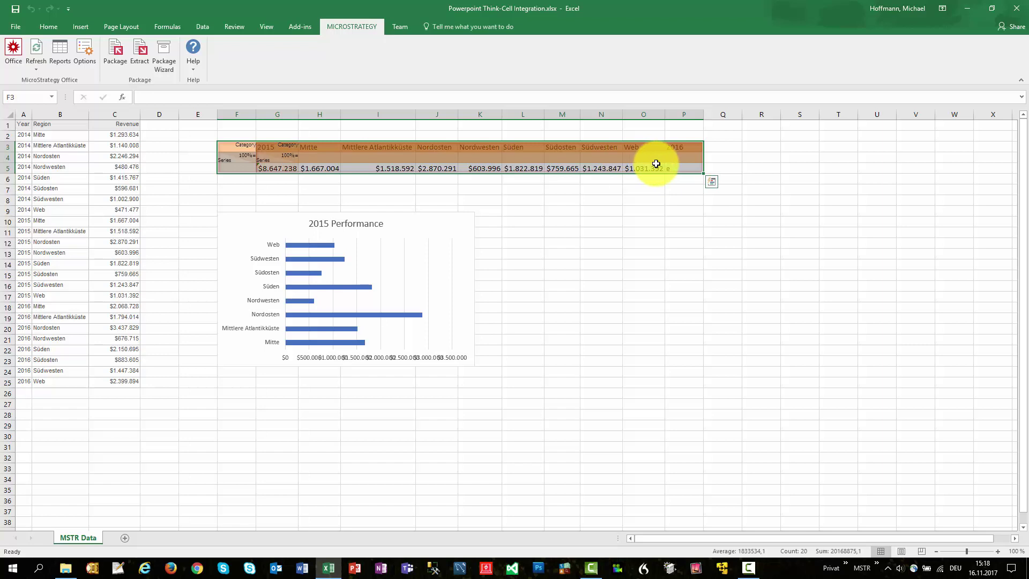
Switch to File Explorer, open Powerpoint Think-Cell Integration.pptx and update its links to other files.
click(75, 574)
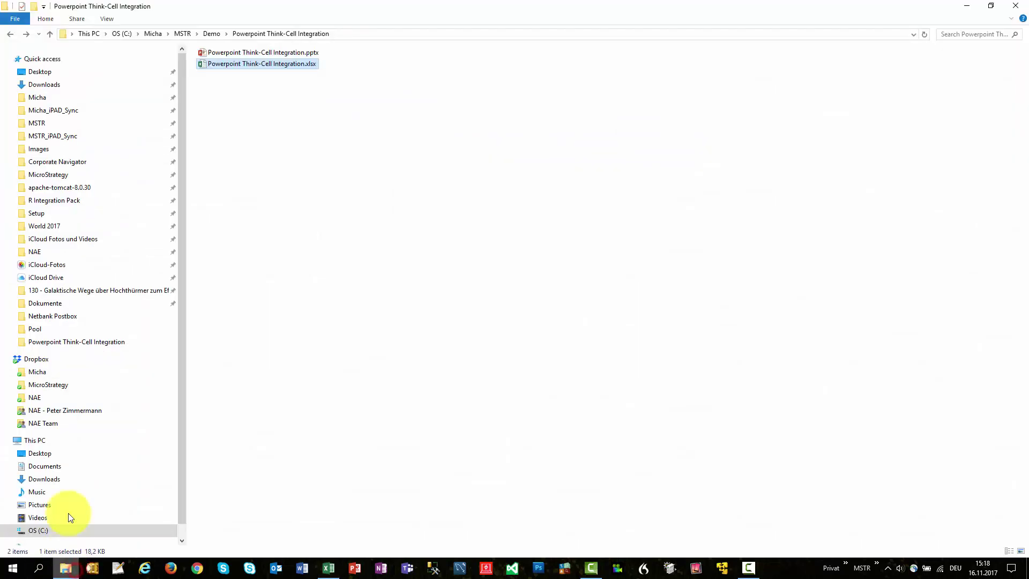
double_click(265, 52)
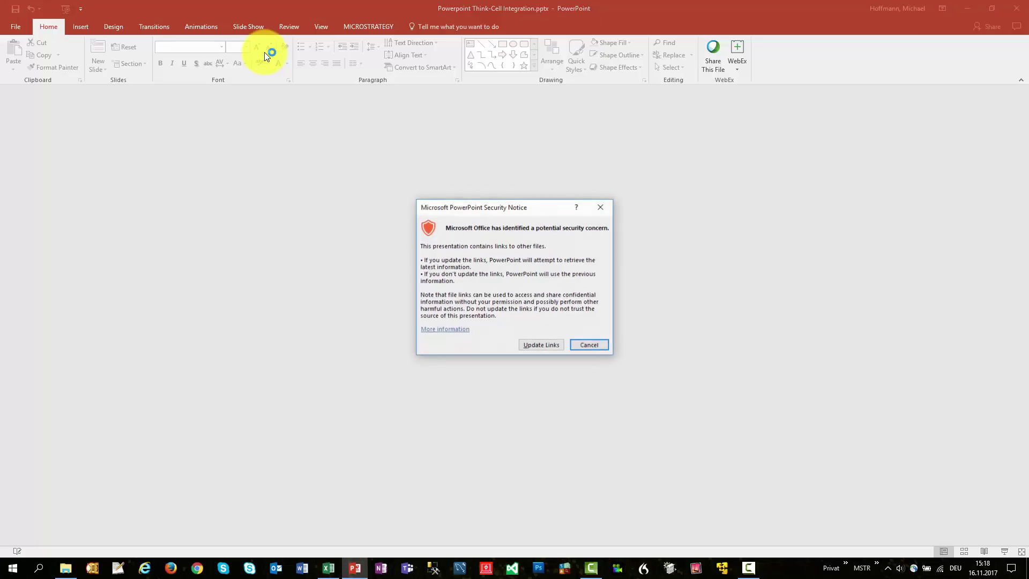
click(546, 347)
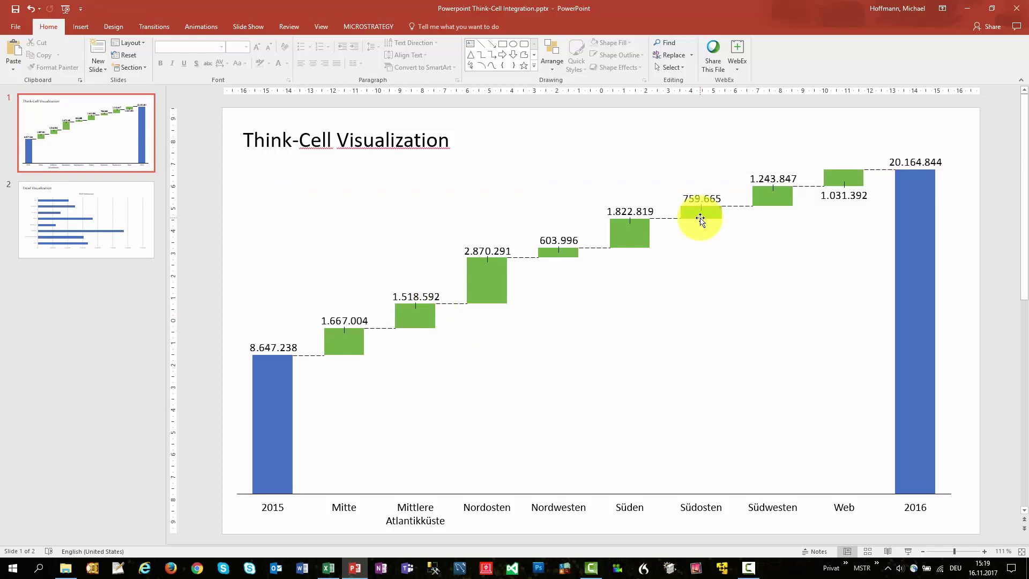
Check the 2015 Performance chart on the Excel Visualization slide and close the presentation.
click(118, 224)
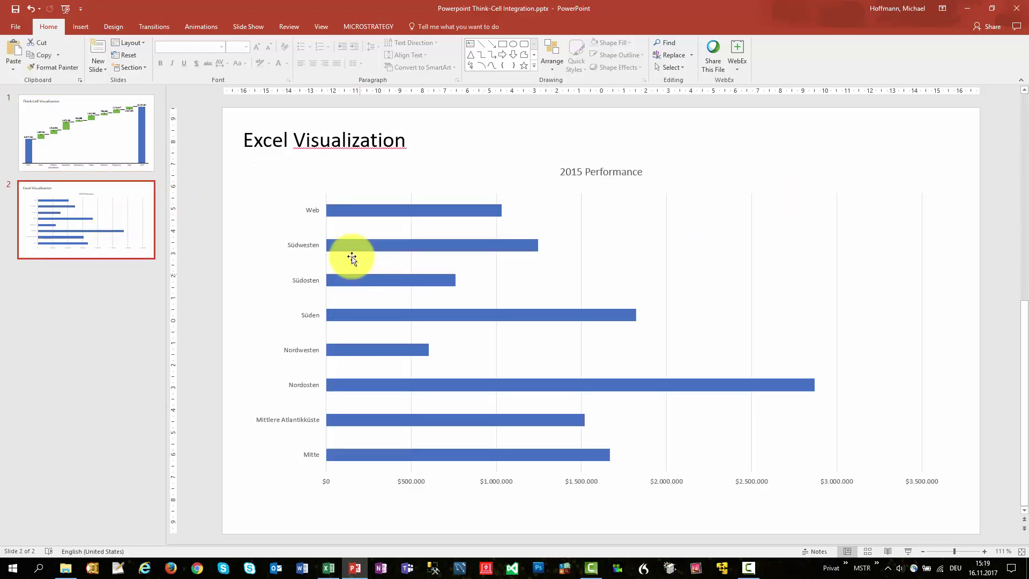
mouse_move(417, 324)
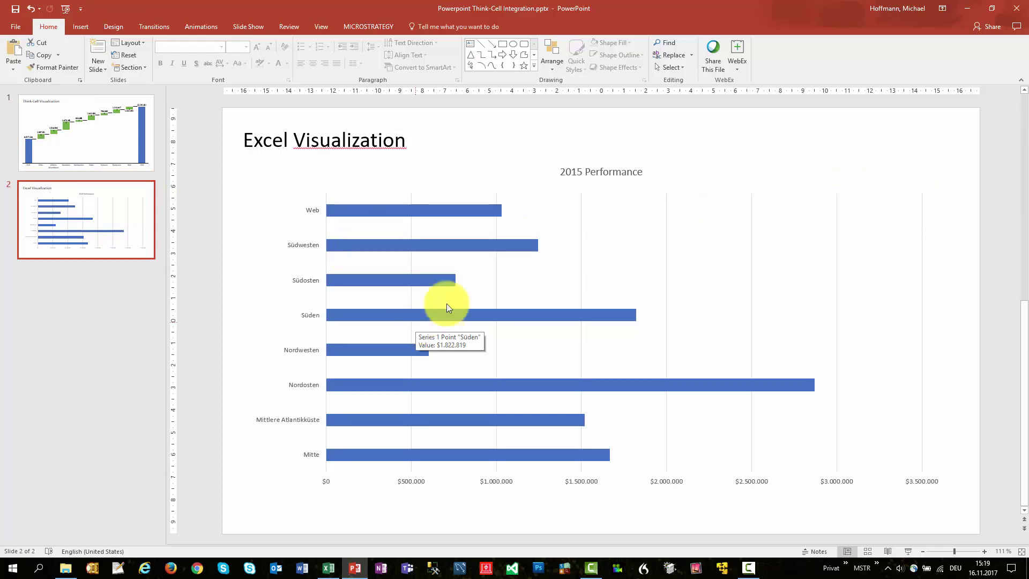
click(1016, 12)
click(513, 297)
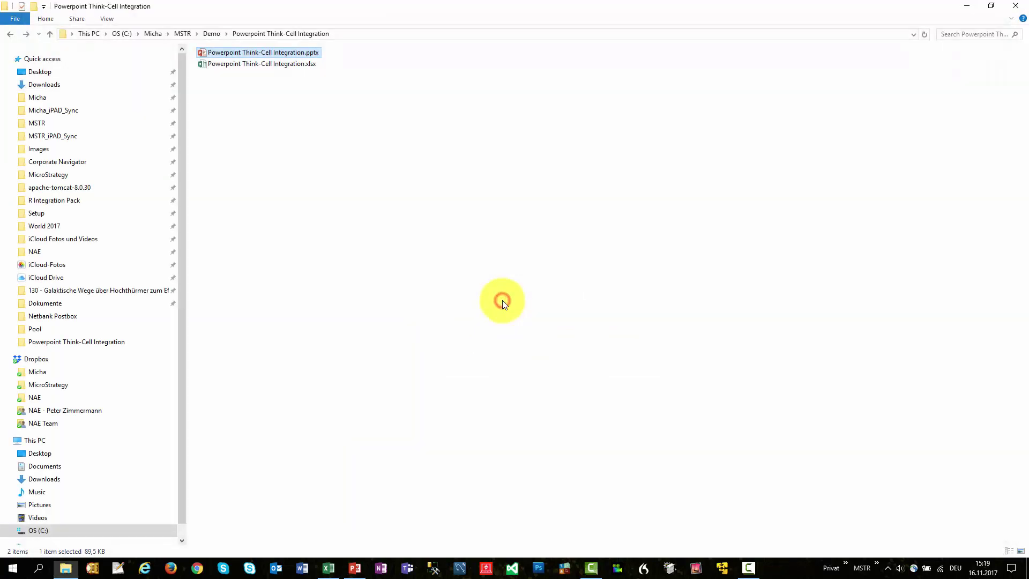
Switch back to Excel, set the 2015 Mitte revenue in C10 to 200000 and fill it down to C17.
key(alt+Tab)
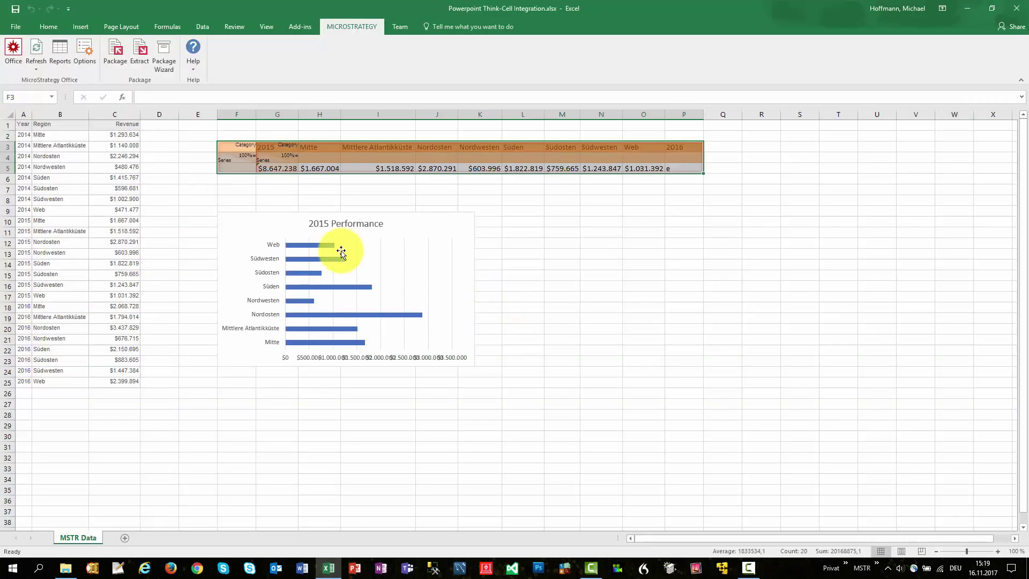
click(201, 232)
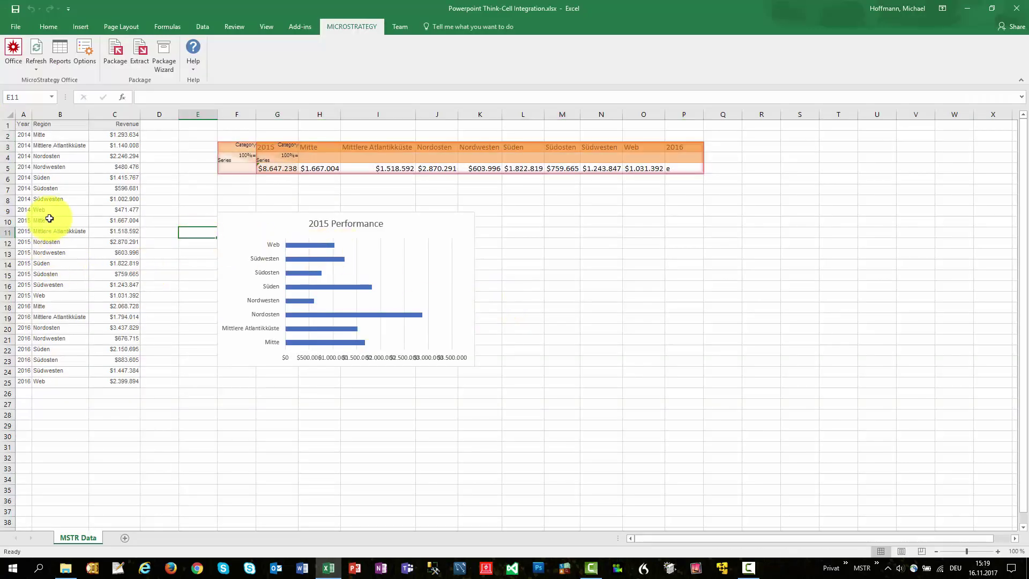
click(113, 221)
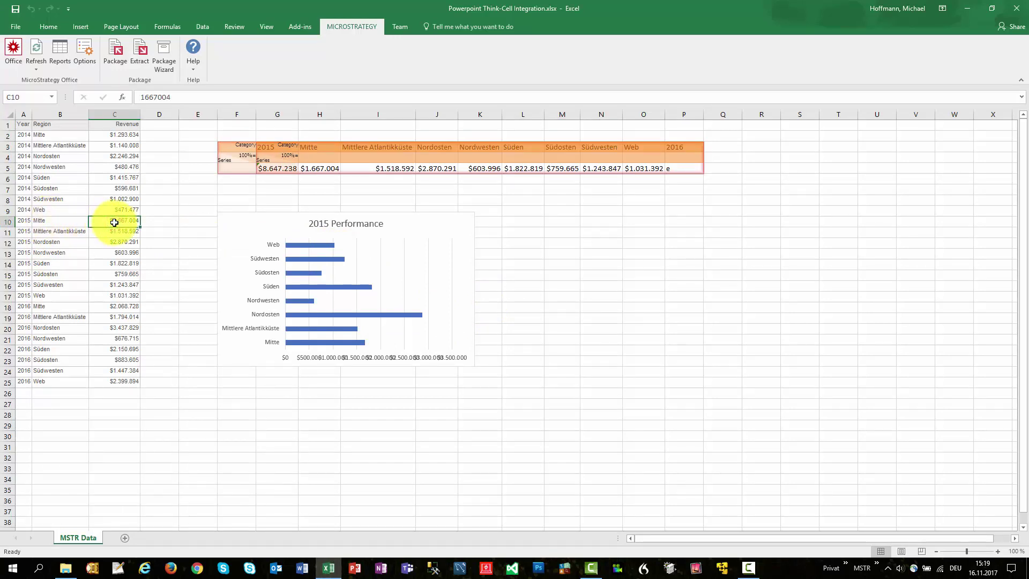
text(200000)
key(ctrl+Return)
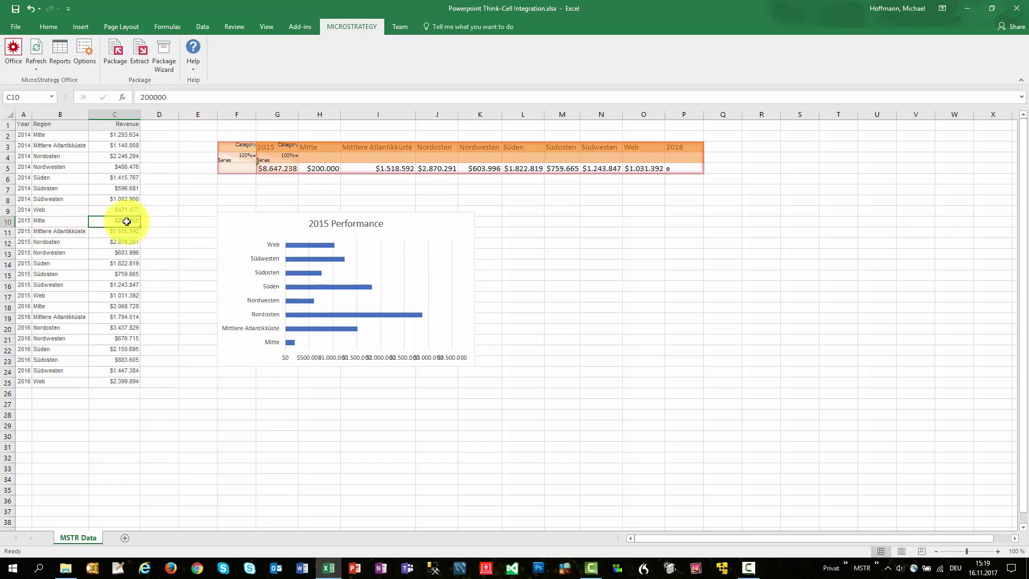
drag(139, 226, 136, 296)
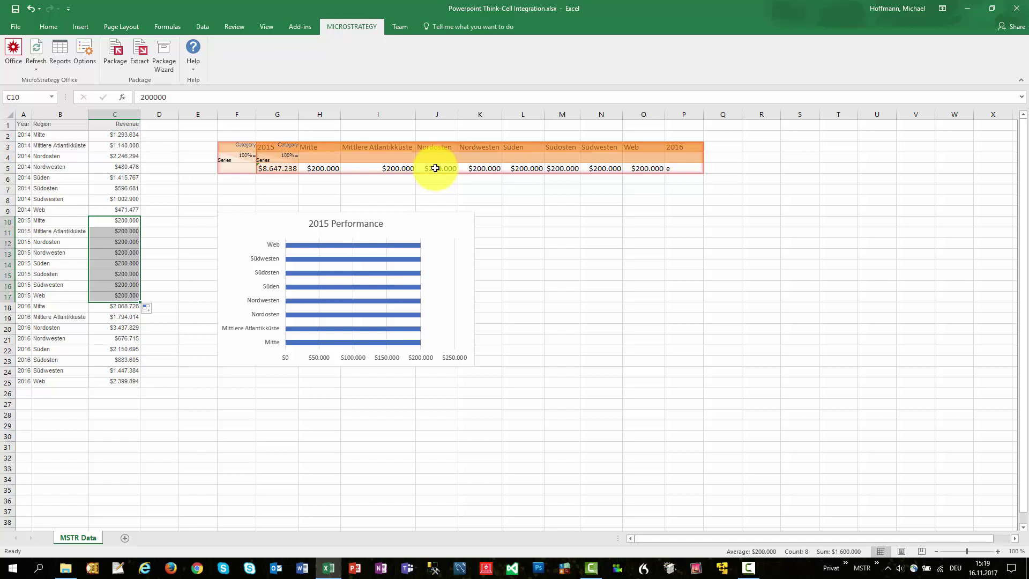
Switch to File Explorer, reopen Powerpoint Think-Cell Integration.pptx and update its links to the edited workbook.
key(alt+Tab)
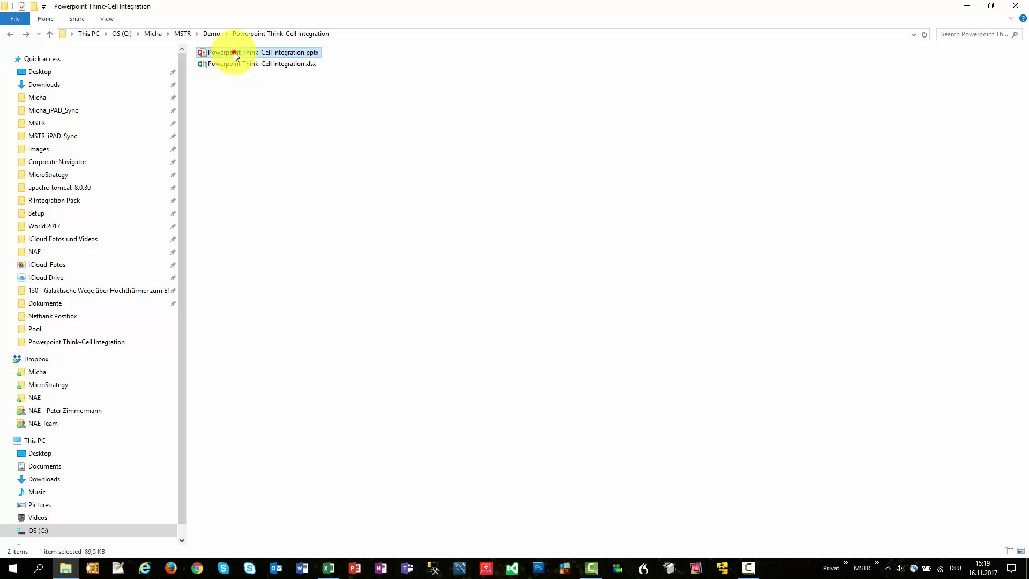
double_click(234, 52)
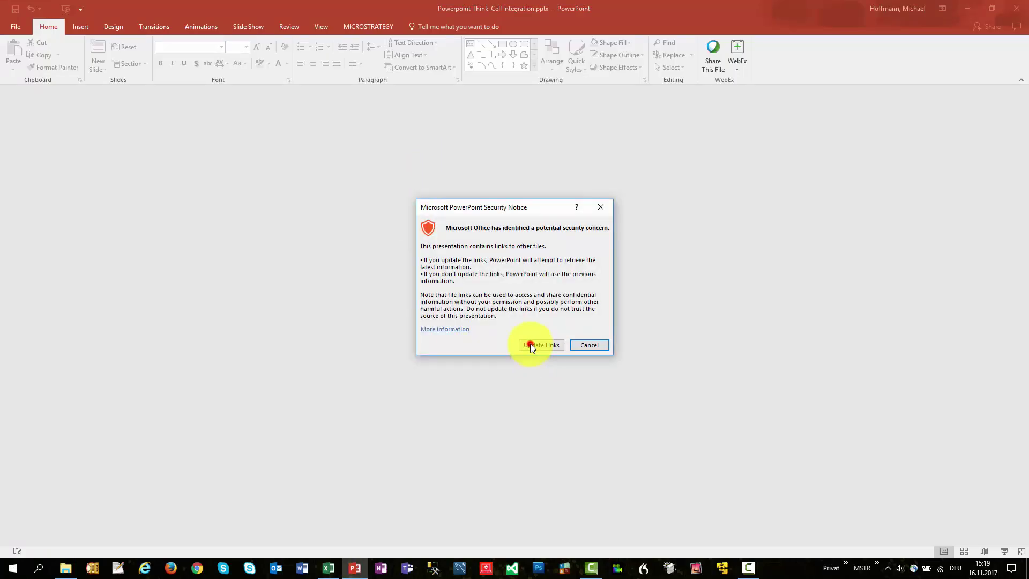
click(532, 344)
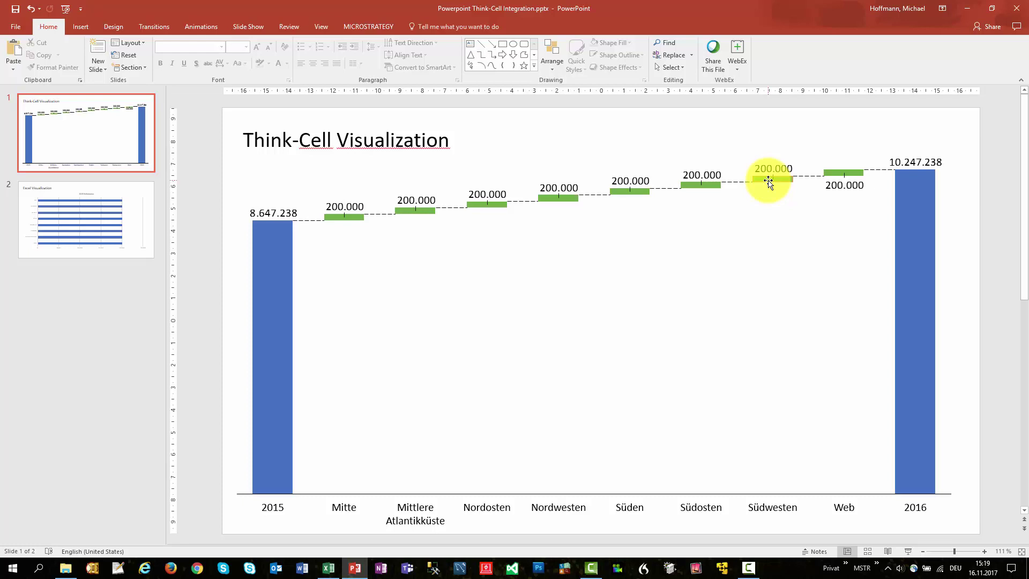
Compare the charts on the Excel Visualization and Think-Cell Visualization slides and close the presentation without saving.
click(102, 206)
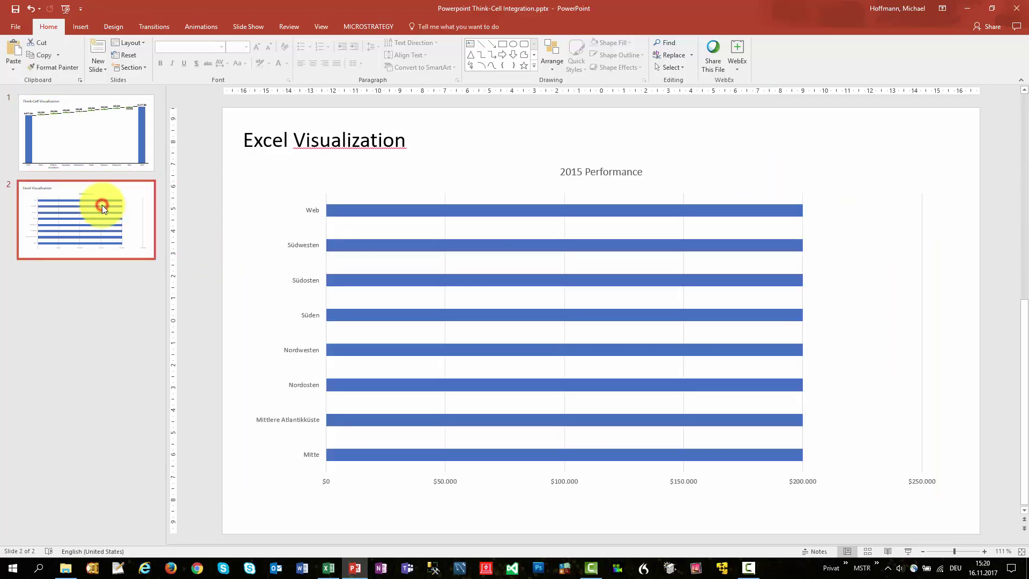
click(59, 166)
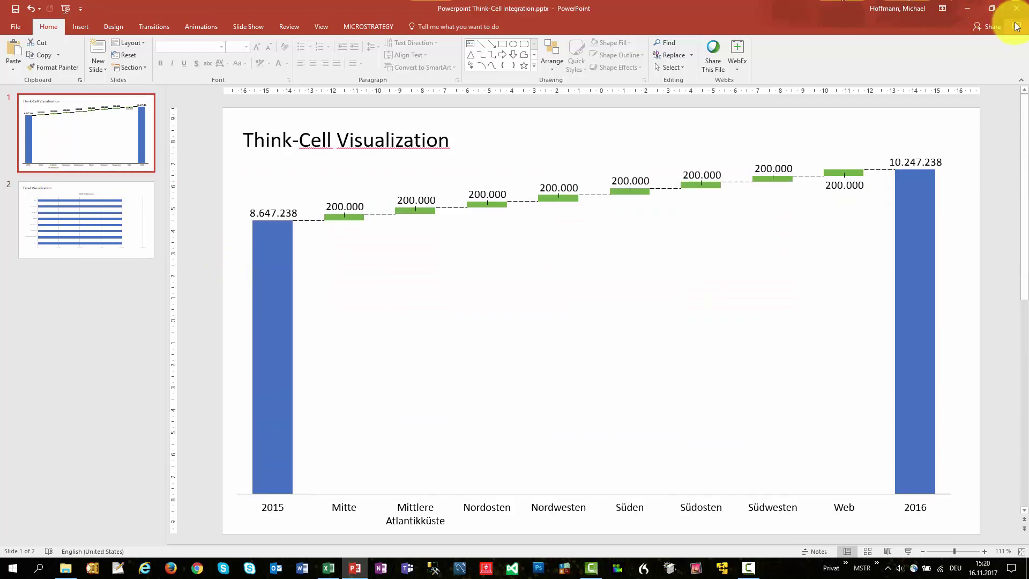
click(1017, 12)
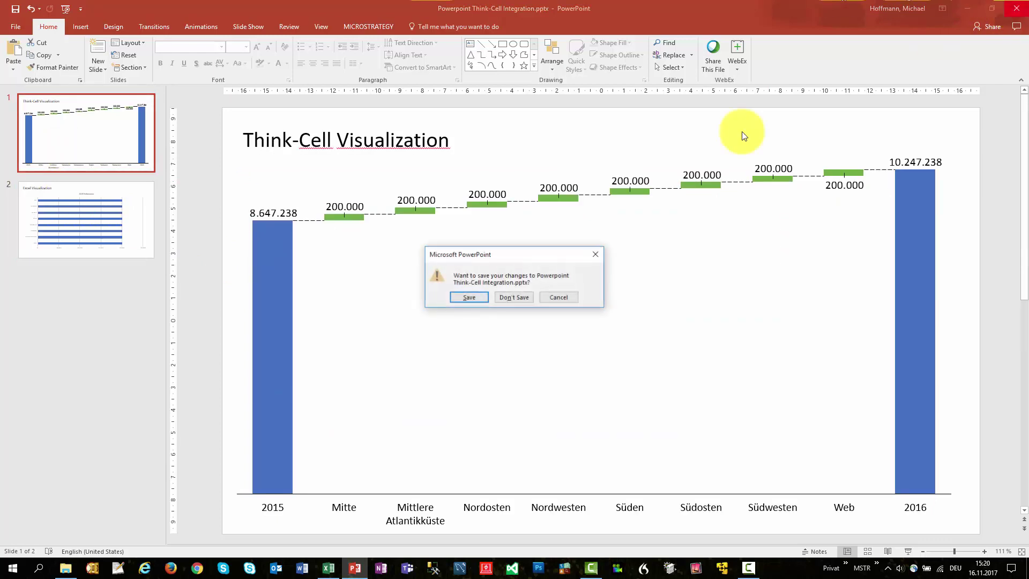
click(511, 295)
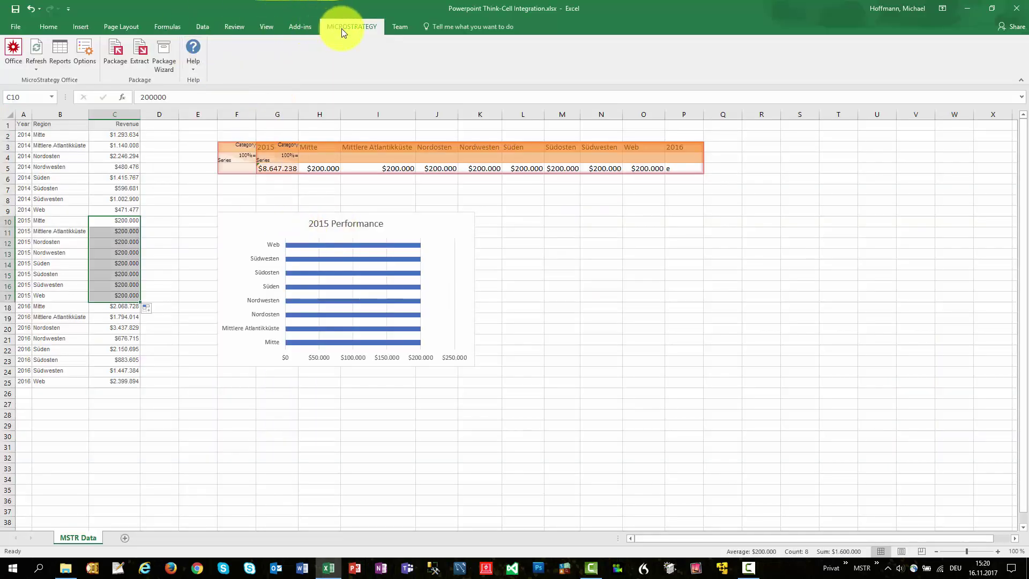
Refresh the MicroStrategy data in the Excel workbook and reopen Powerpoint Think-Cell Integration.pptx with its links updated.
click(43, 47)
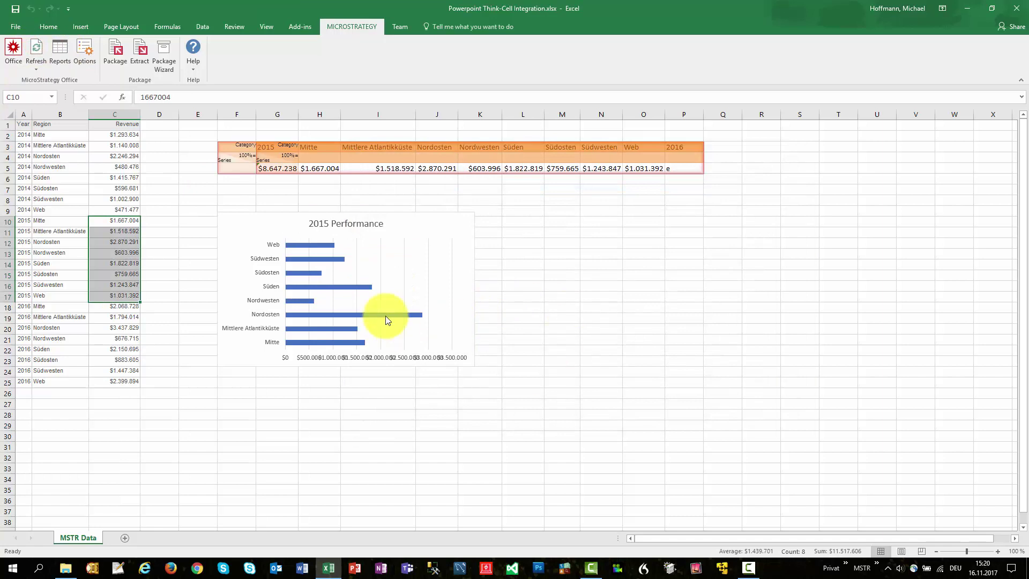
key(alt+Tab)
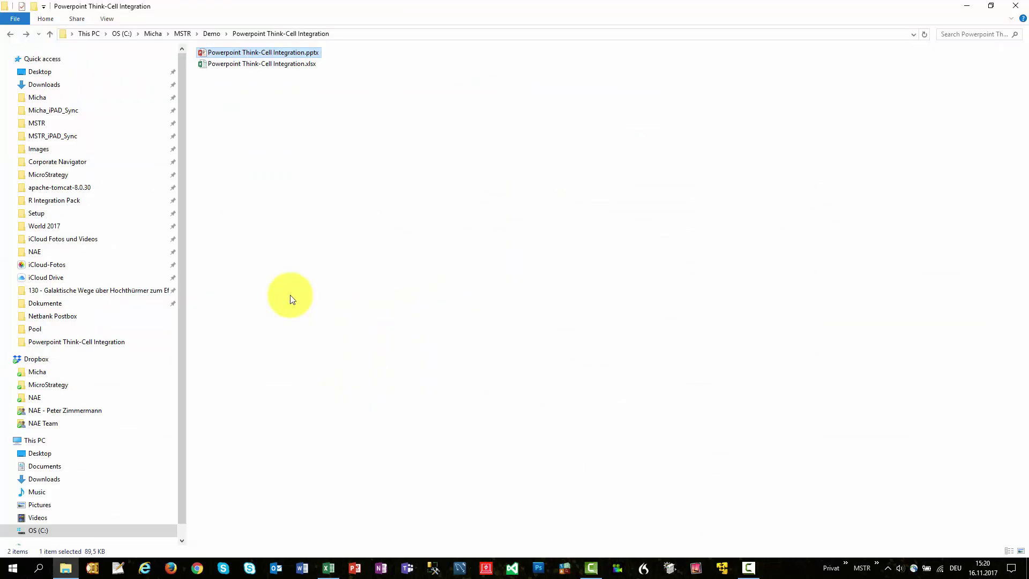
double_click(254, 57)
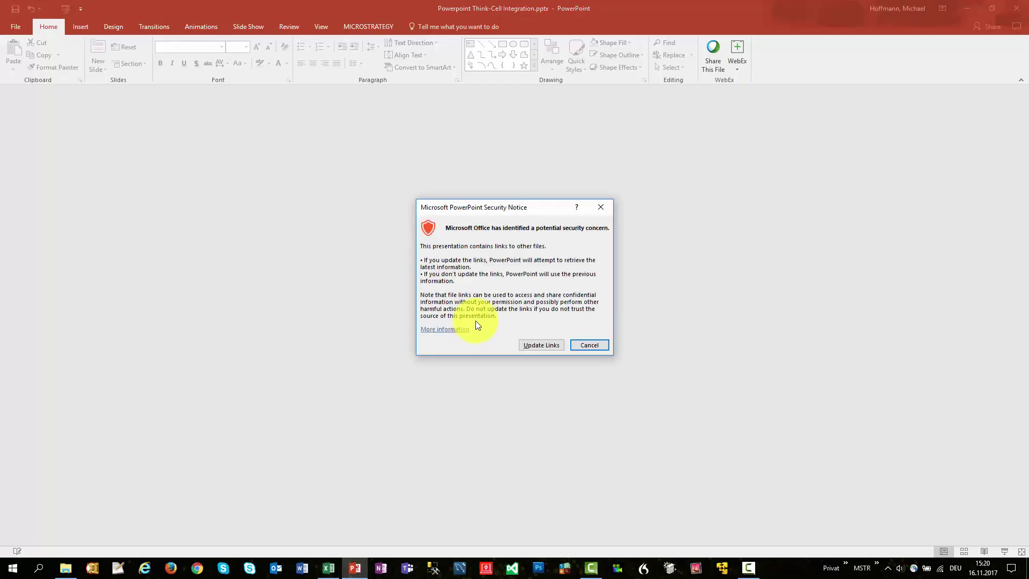
click(541, 346)
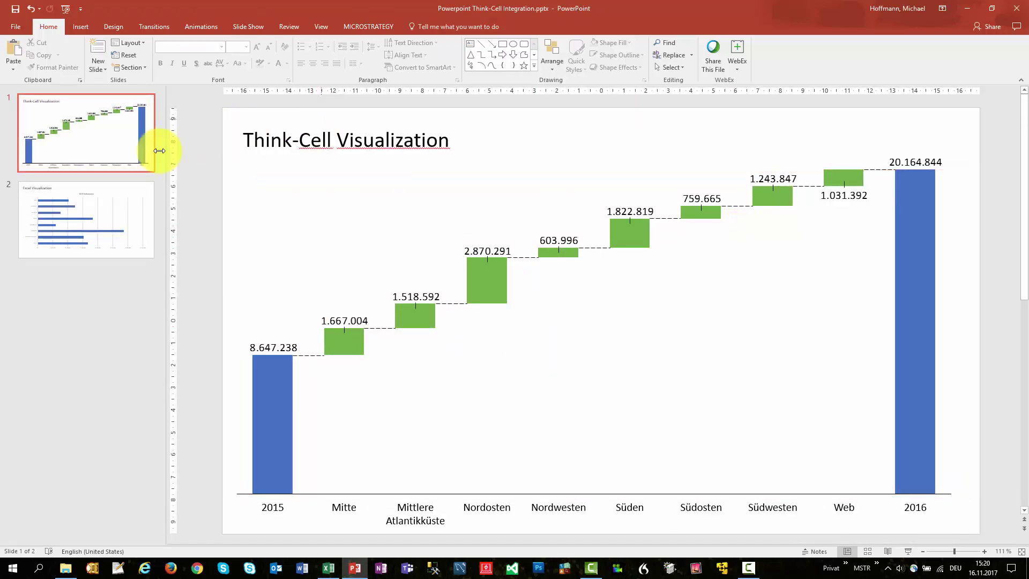
Check the waterfall chart on the Think-Cell Visualization slide and the 2015 Performance chart on the Excel Visualization slide.
click(124, 228)
click(103, 142)
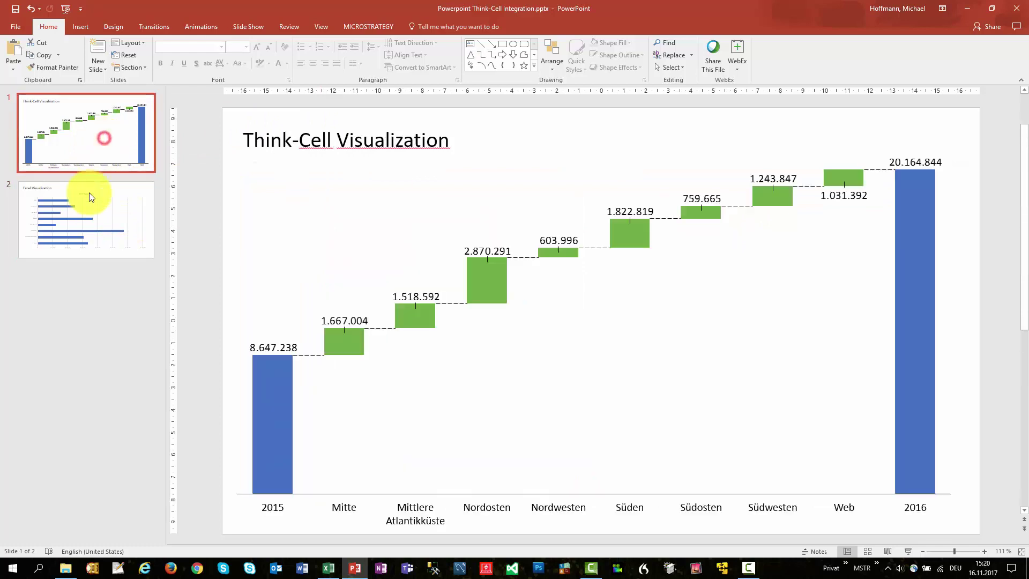
click(102, 197)
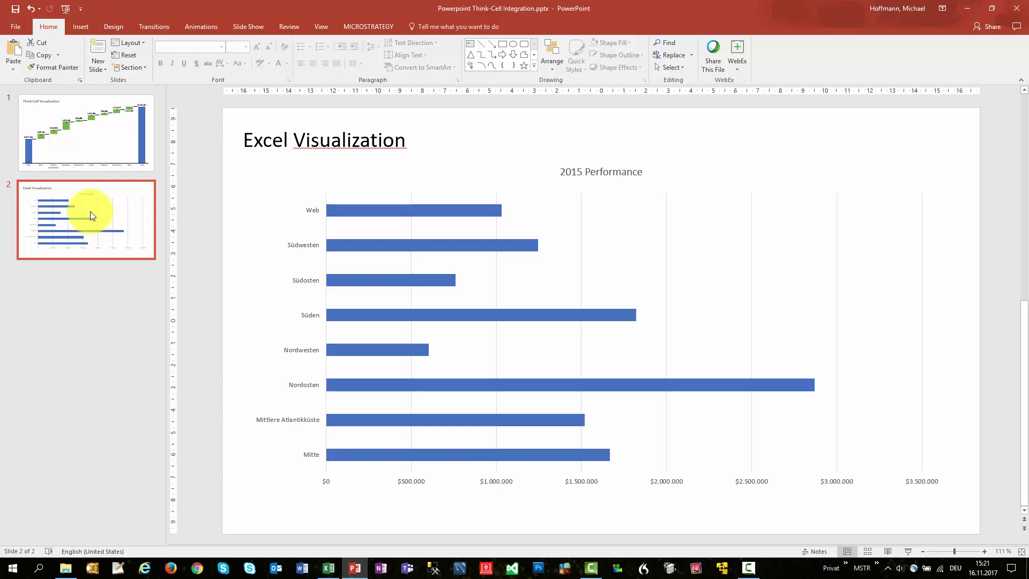
Examine the presentation's links to files, including the source path, type and update mode of the linked Excel chart, and return to the slides.
click(13, 26)
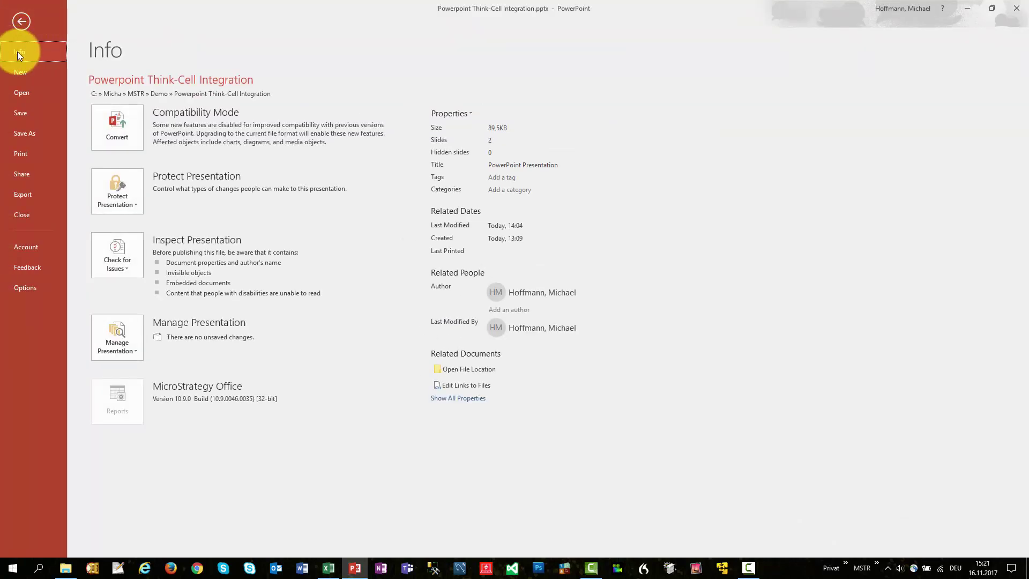
click(476, 386)
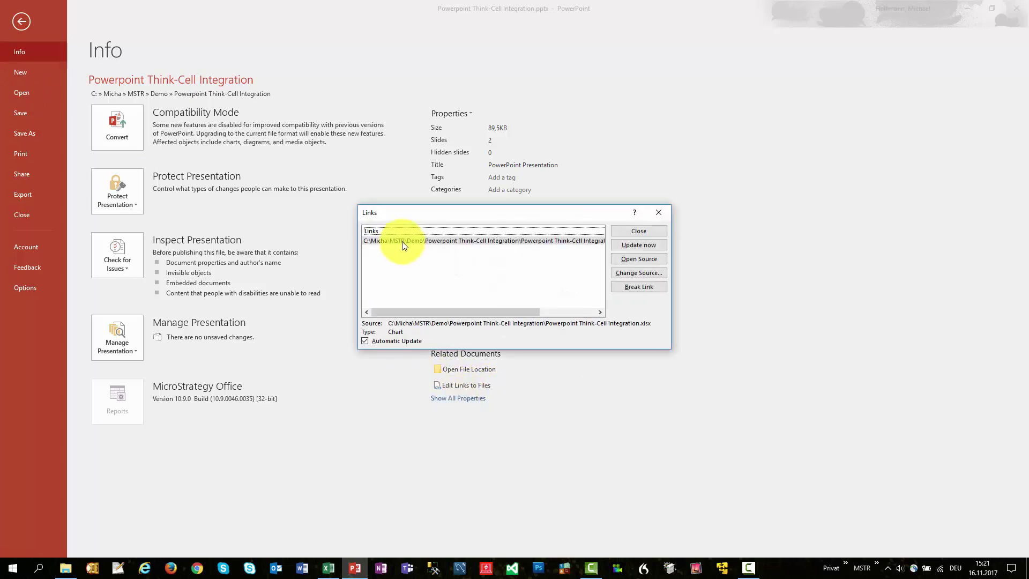
drag(421, 313, 508, 317)
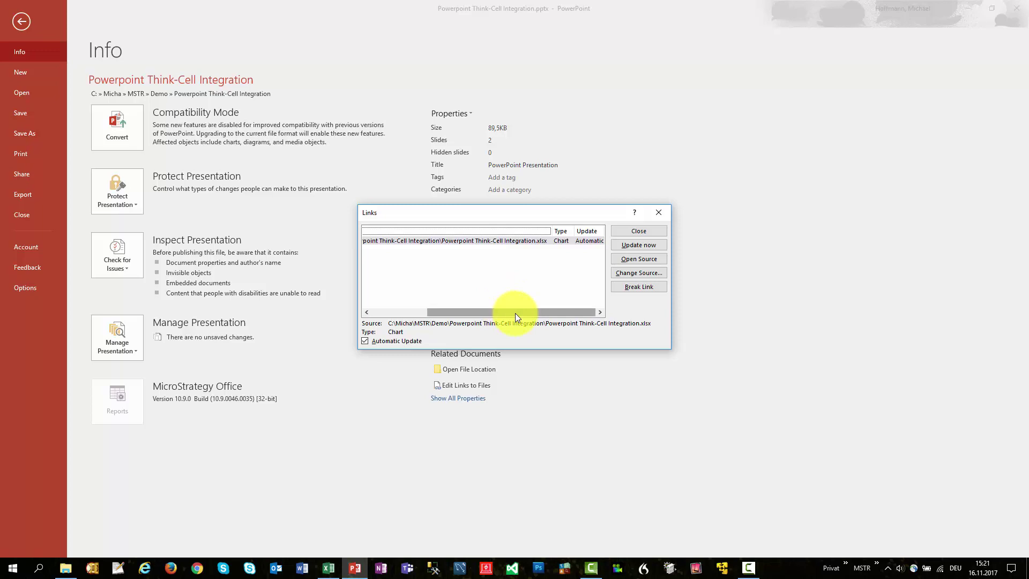
drag(515, 313, 359, 327)
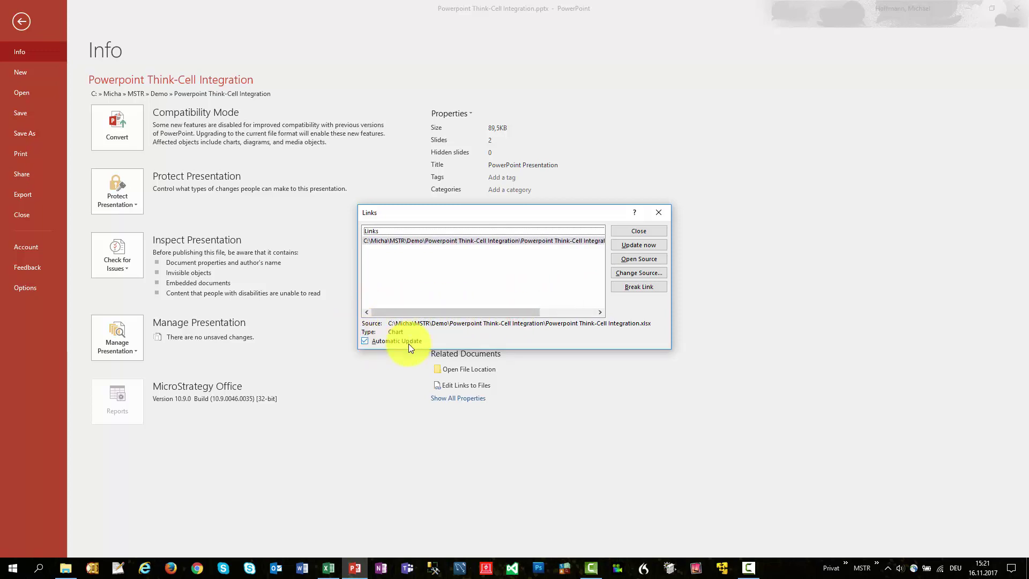
drag(428, 313, 572, 313)
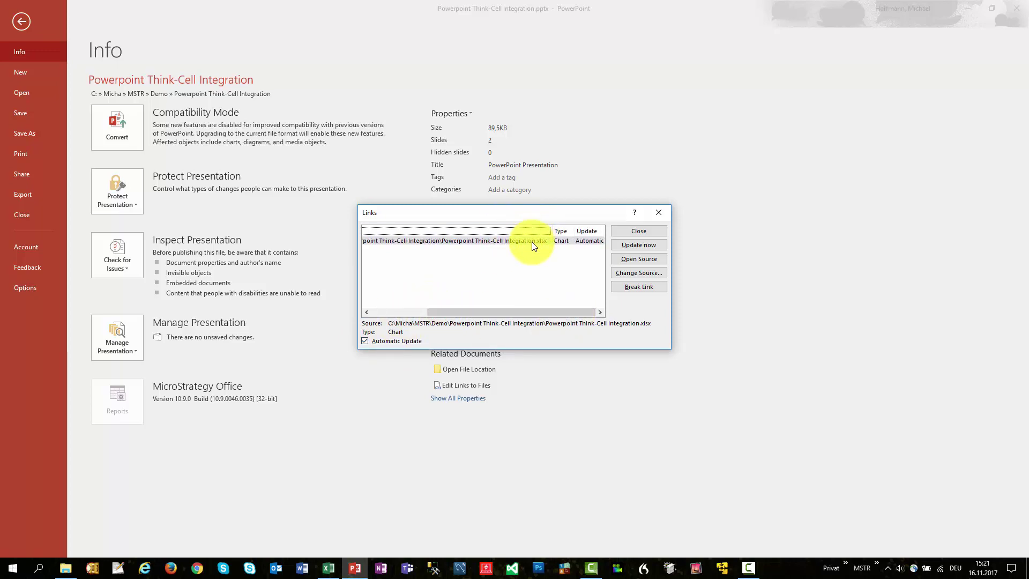
click(525, 314)
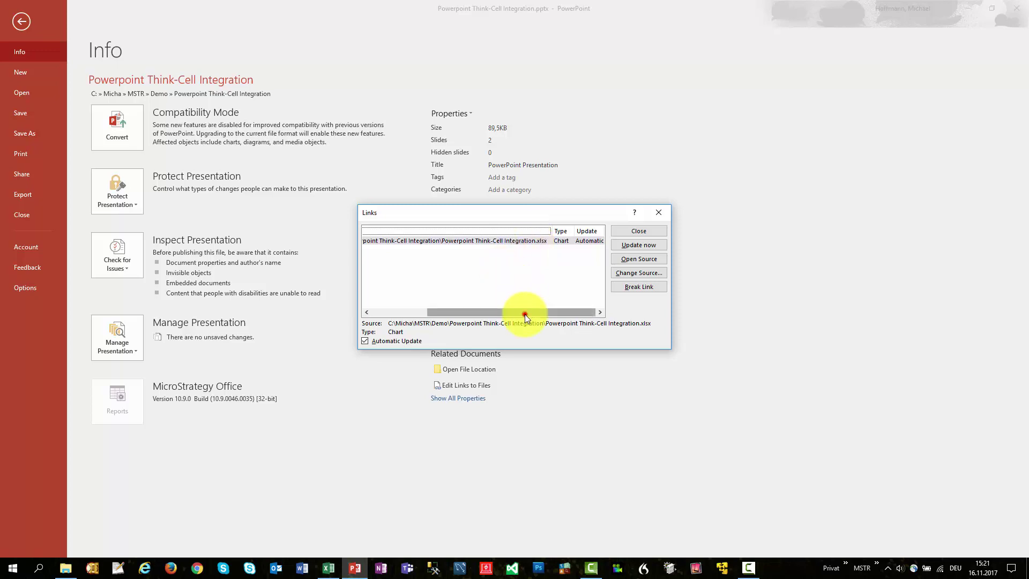
drag(525, 314, 349, 321)
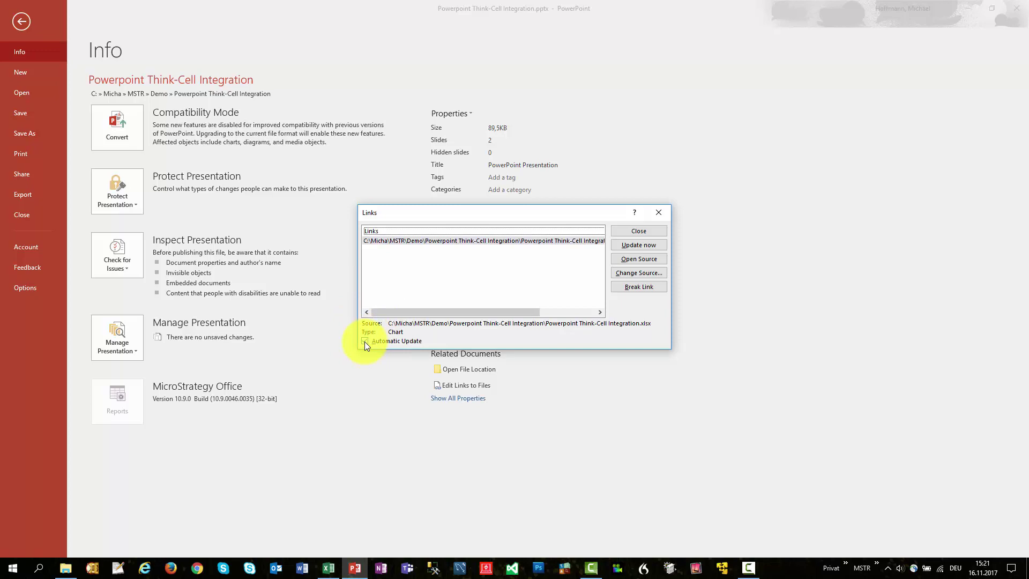
click(658, 215)
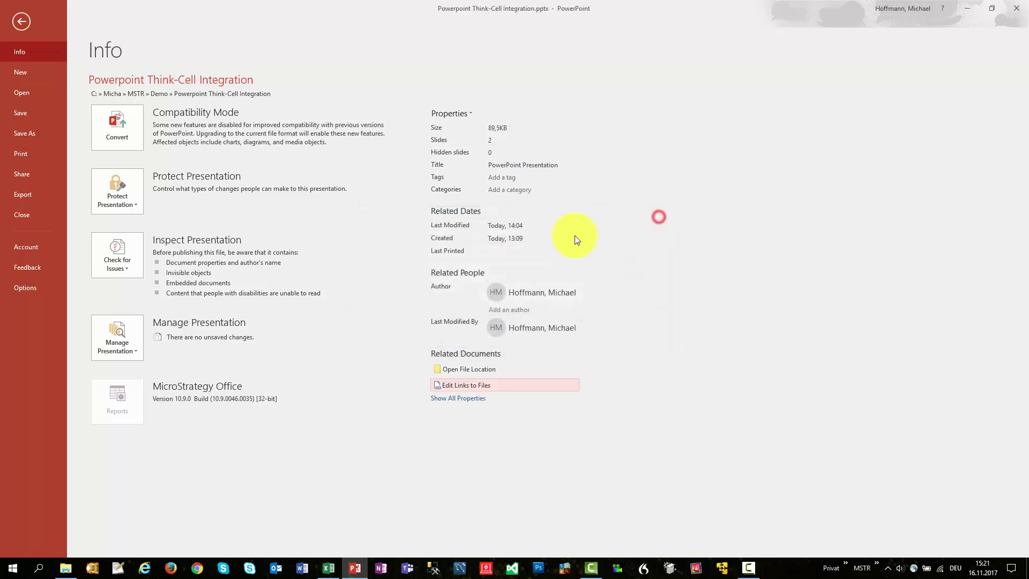
click(24, 27)
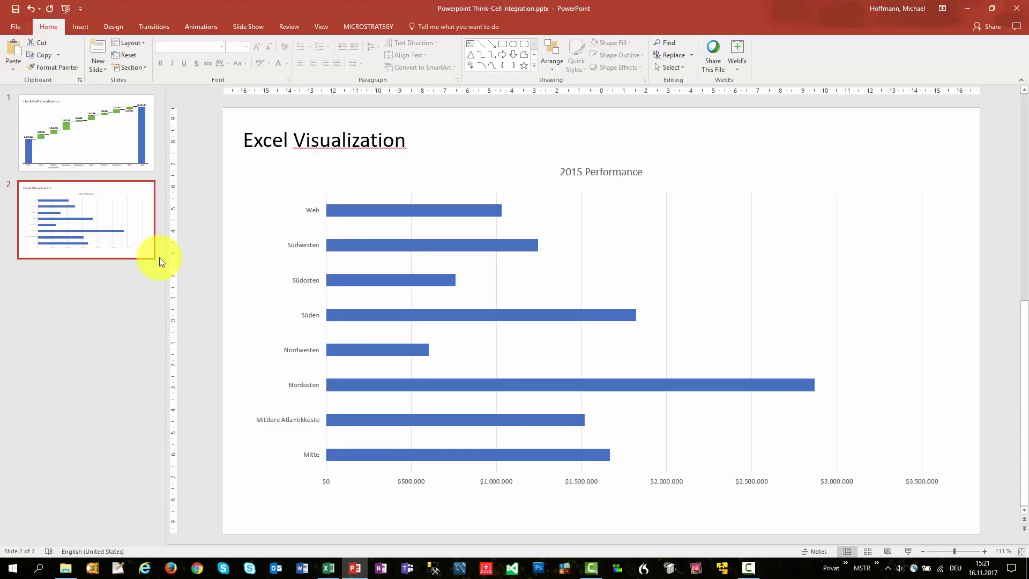
Select the waterfall chart on the Think-Cell Visualization slide, view the available think-cell elements and open its data links.
click(85, 162)
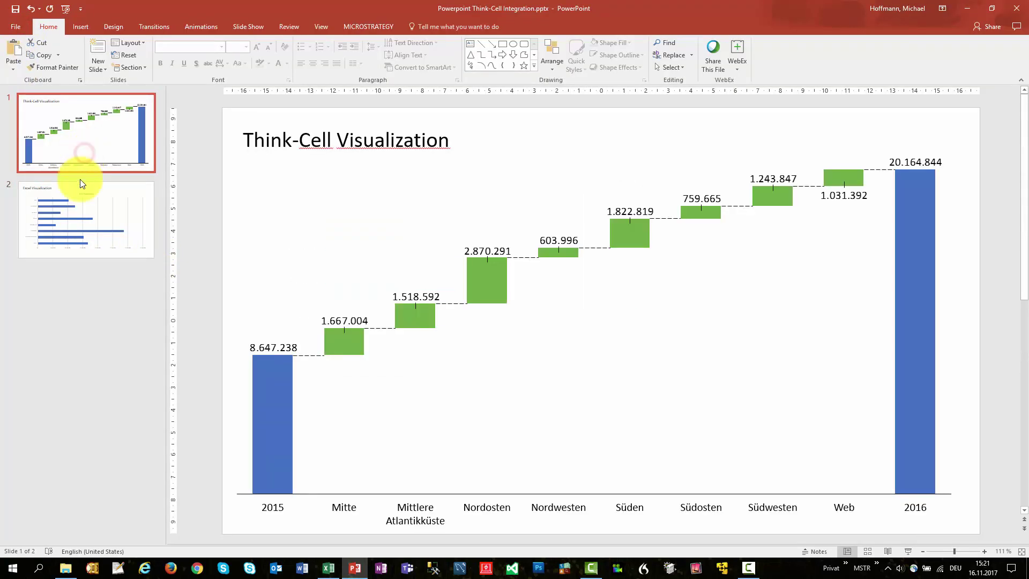
click(383, 214)
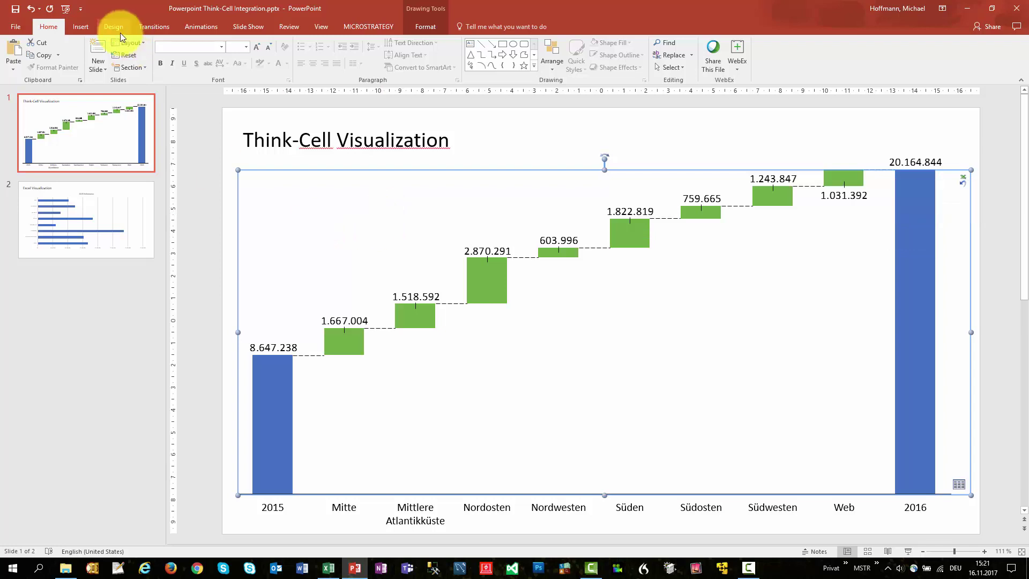
click(82, 28)
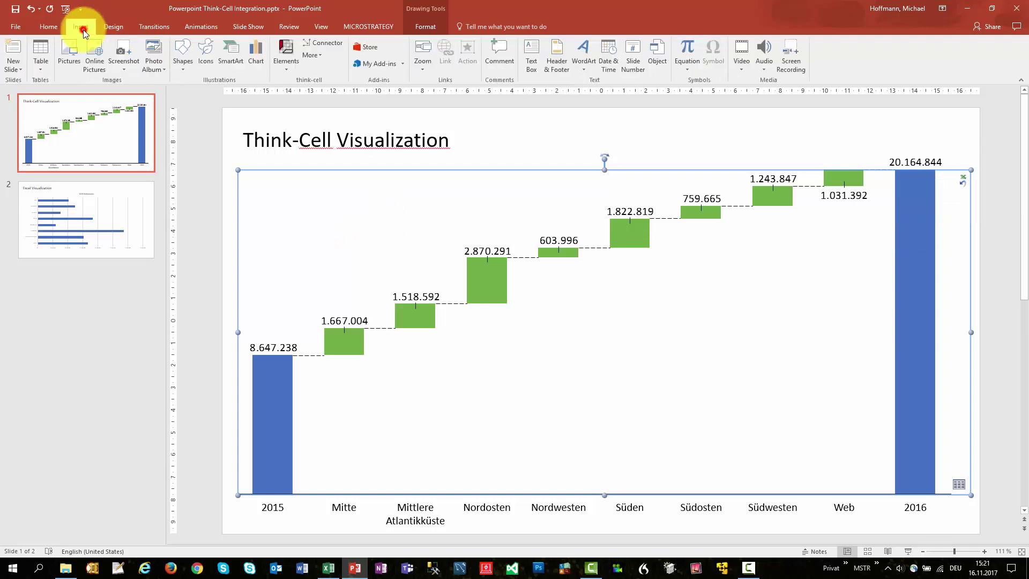
click(287, 69)
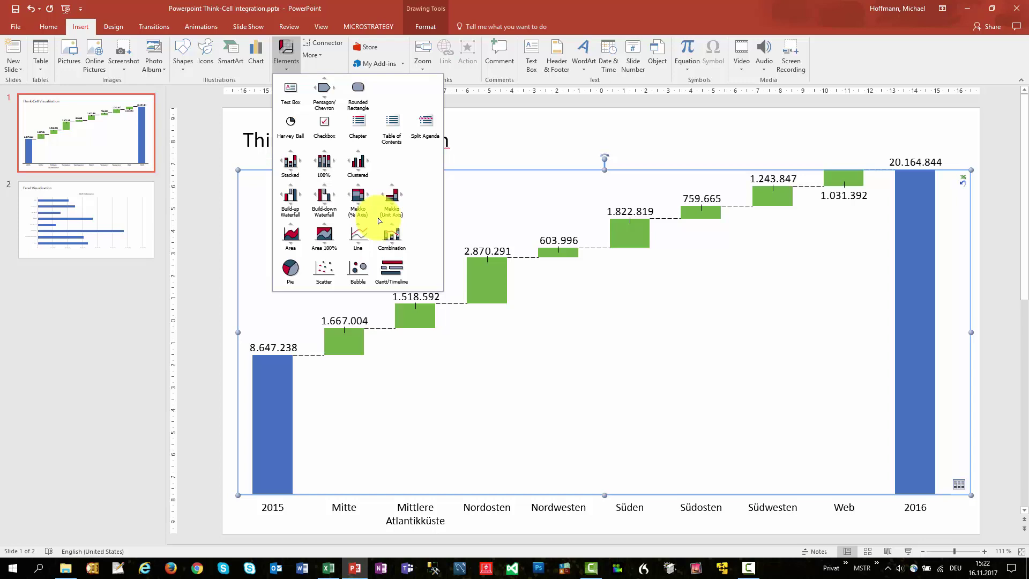
click(321, 55)
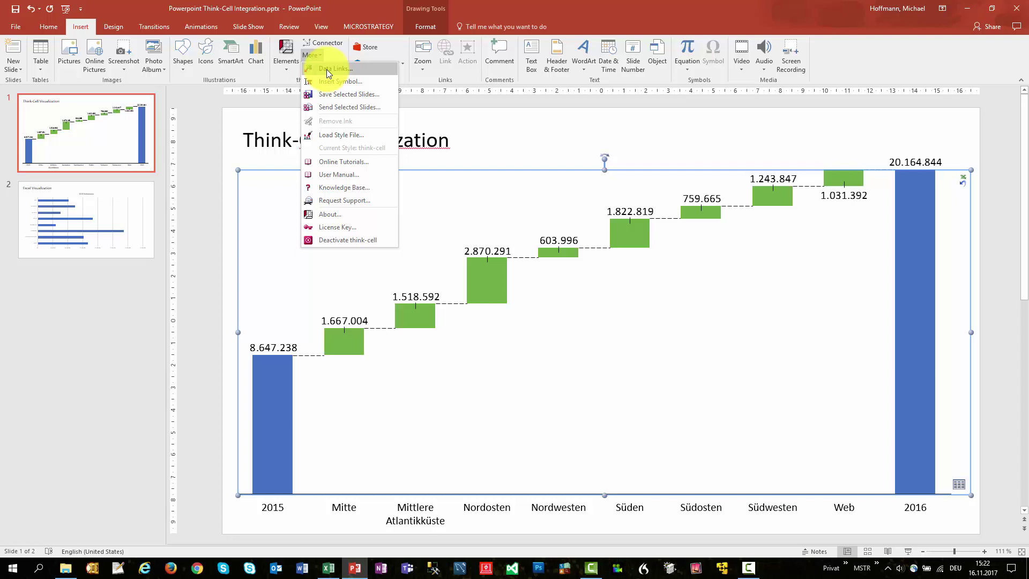
click(328, 73)
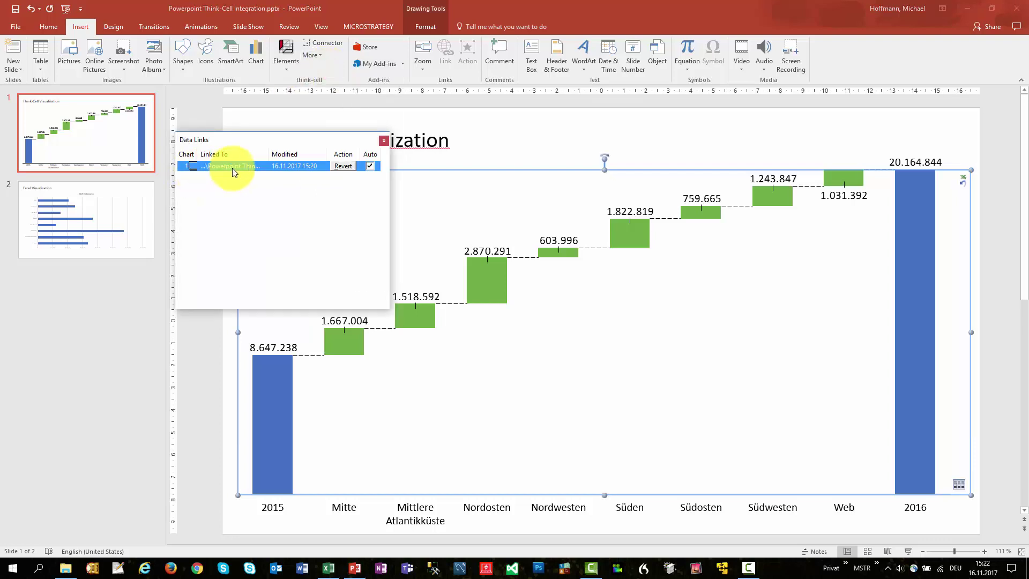